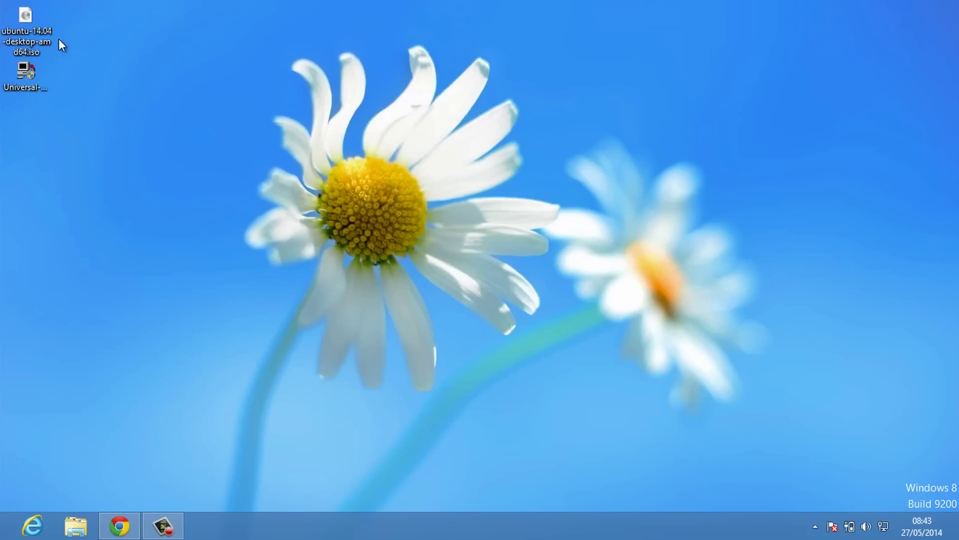
Switch to Chrome and examine the address and contents of the Ubuntu Desktop download page.
{"action": "left_click", "coordinate": [48, 70]}
{"action": "left_click", "coordinate": [116, 129]}
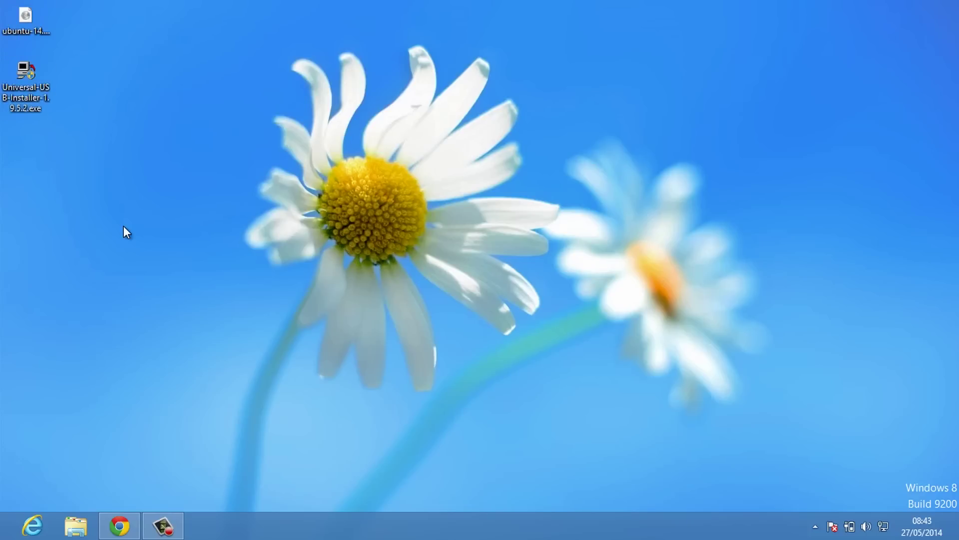
{"action": "left_click", "coordinate": [118, 525]}
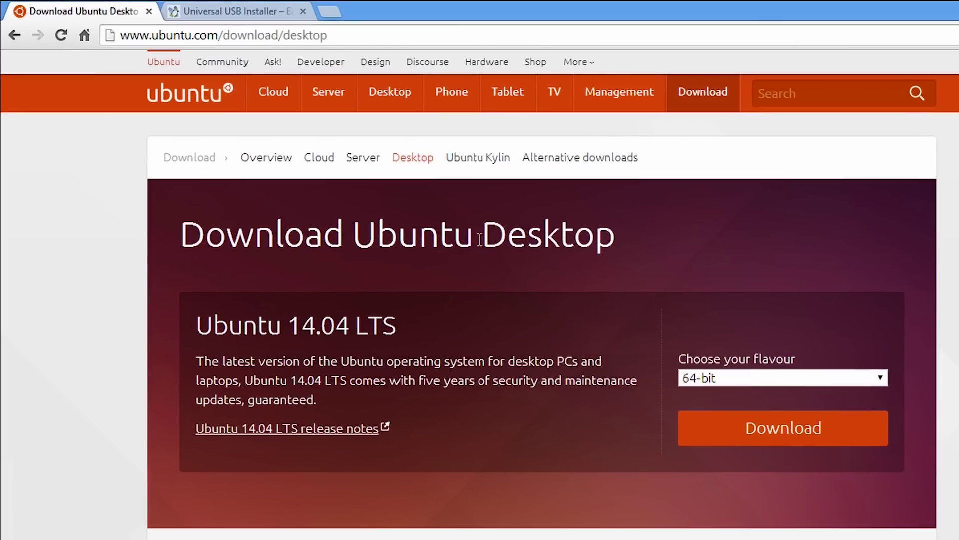
{"action": "double_click", "coordinate": [344, 35]}
{"action": "left_click", "coordinate": [345, 35]}
{"action": "triple_click", "coordinate": [344, 35]}
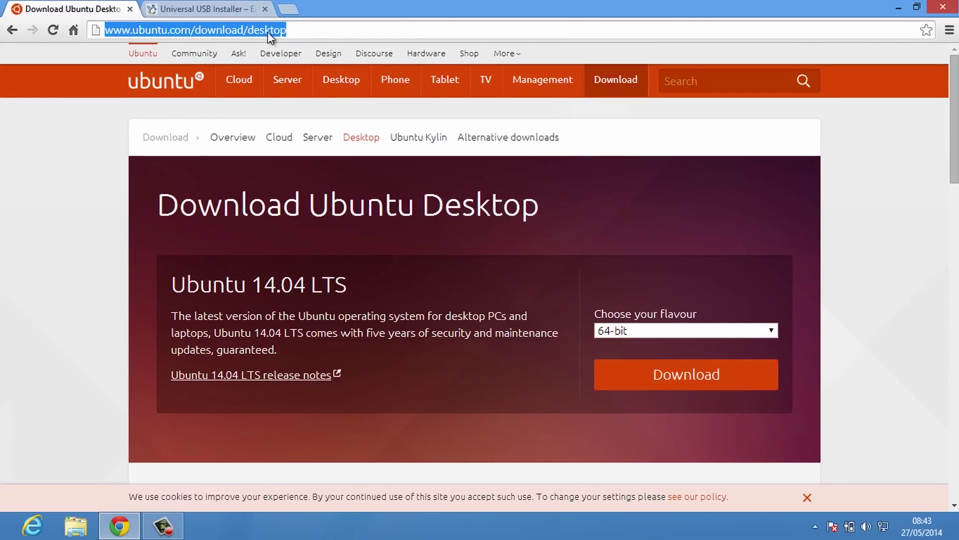
{"action": "left_click", "coordinate": [867, 221]}
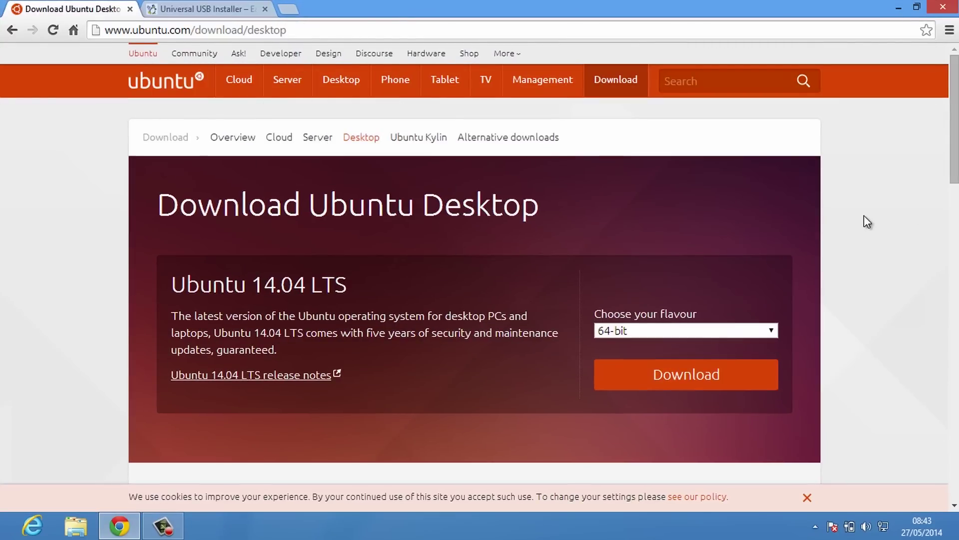
Choose the 64-bit flavour for the Ubuntu 14.04 LTS desktop download.
{"action": "scroll", "coordinate": [865, 220], "scroll_direction": "down", "scroll_amount": 1}
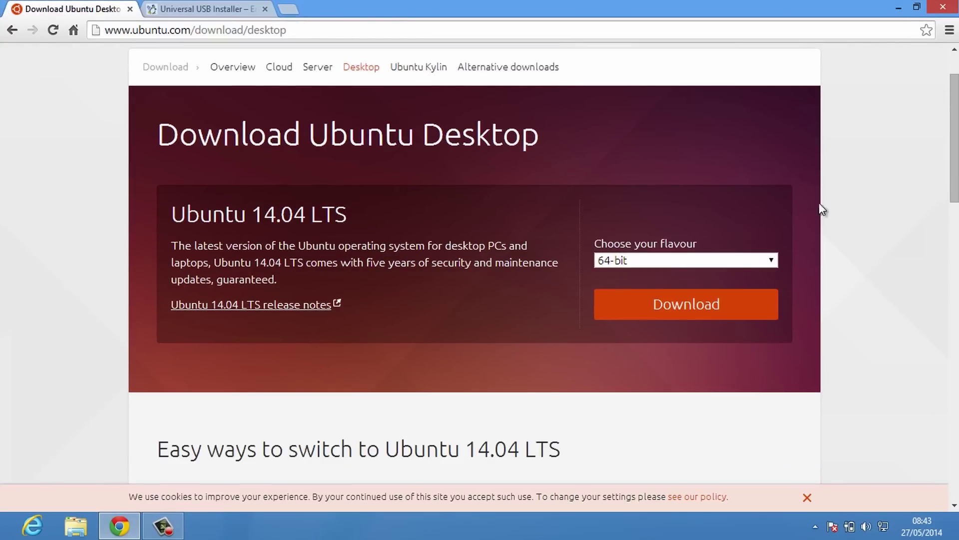
{"action": "left_click", "coordinate": [653, 260]}
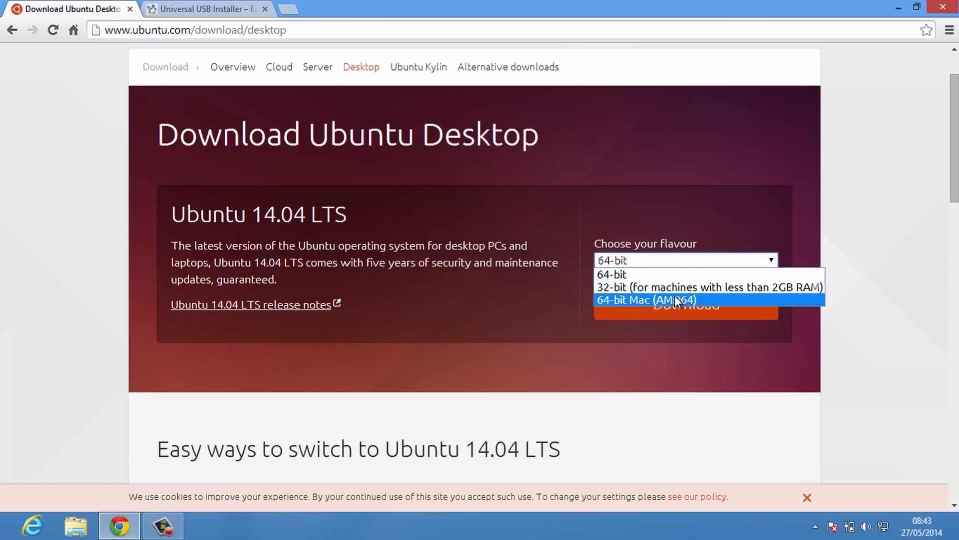
{"action": "left_click", "coordinate": [630, 276]}
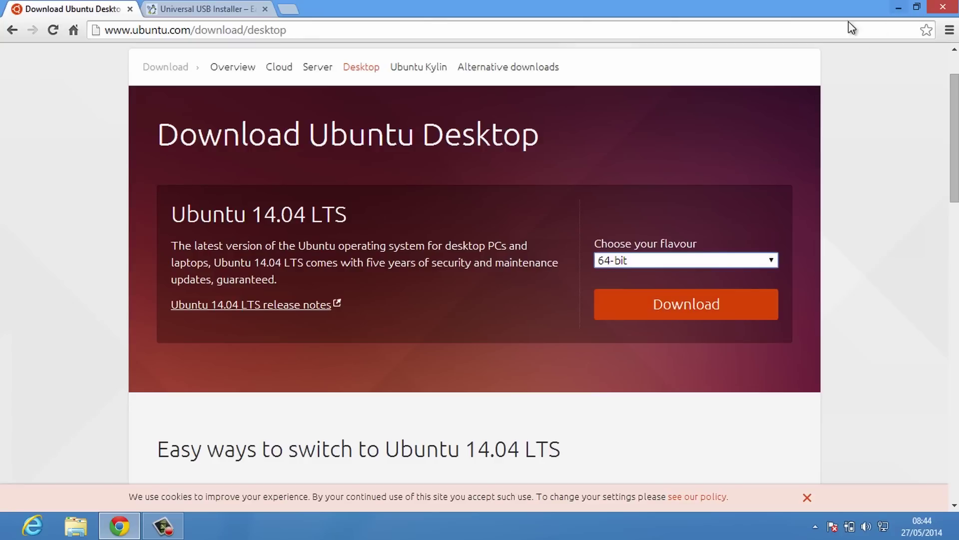
Download Universal-USB-Installer-1.9.5.2.exe from the Universal USB Installer page on pendrivelinux.com.
{"action": "left_click", "coordinate": [219, 9]}
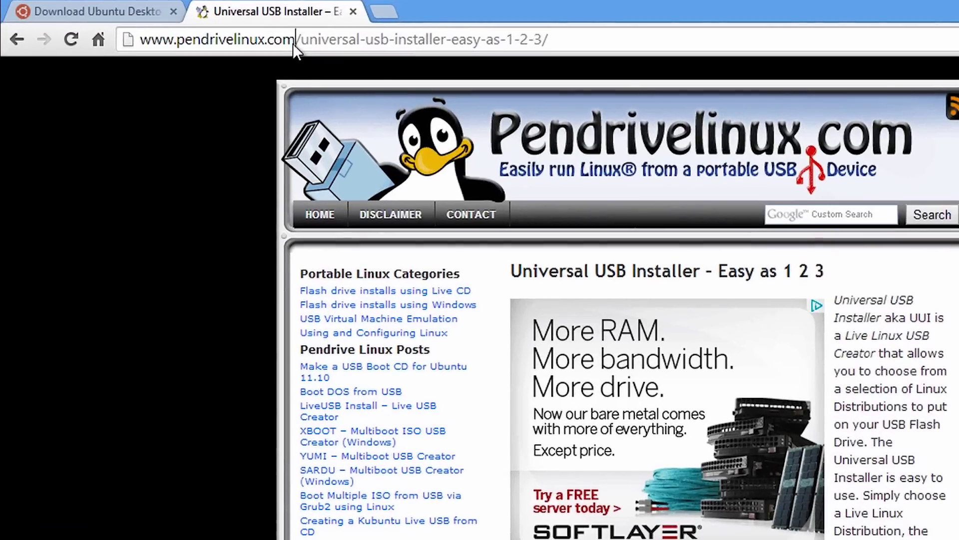
{"action": "left_click", "coordinate": [289, 44]}
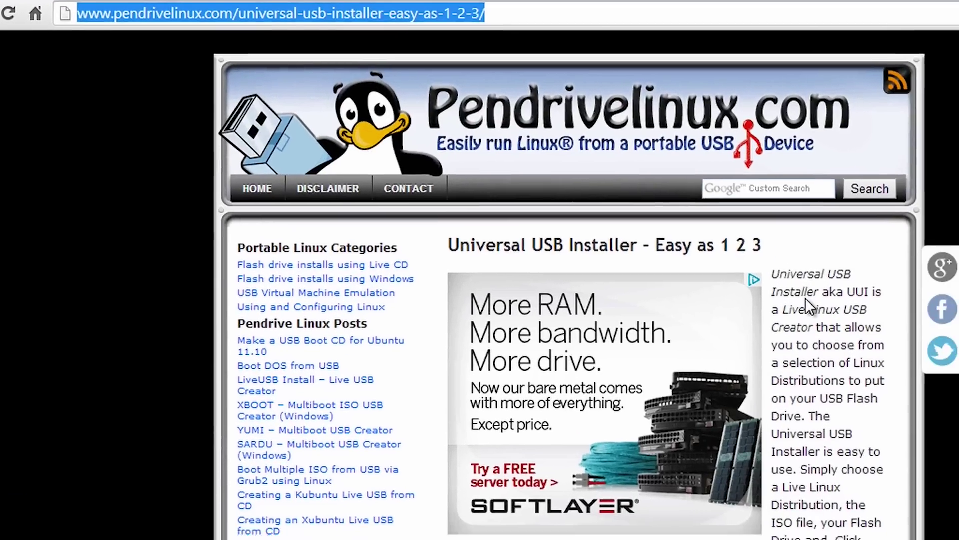
{"action": "scroll", "coordinate": [717, 262], "scroll_direction": "down", "scroll_amount": 15}
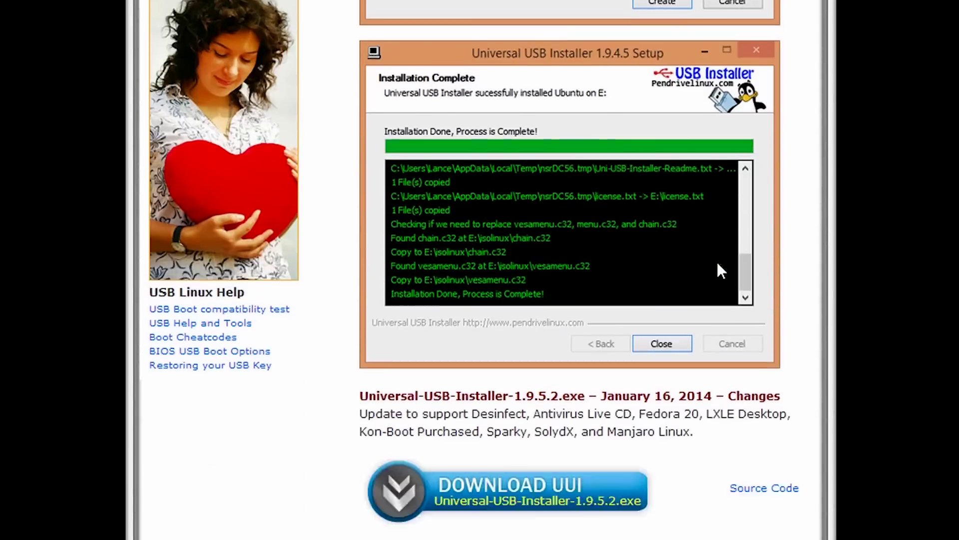
{"action": "scroll", "coordinate": [574, 253], "scroll_direction": "up", "scroll_amount": 2}
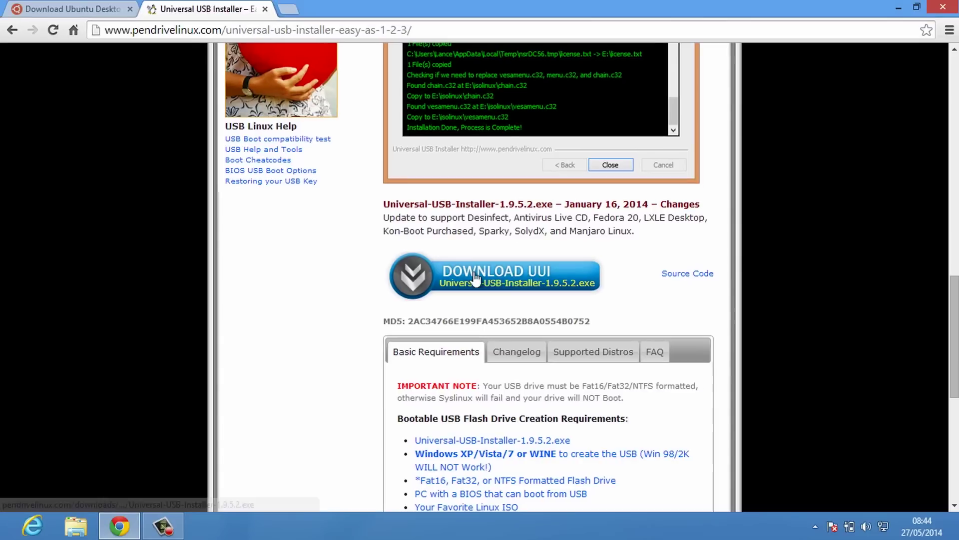
{"action": "left_click", "coordinate": [520, 286]}
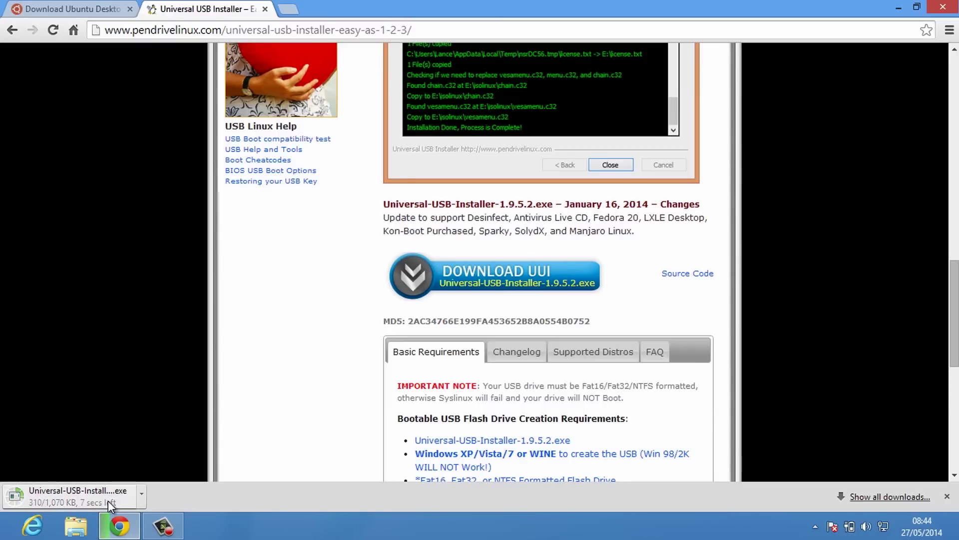
{"action": "left_click", "coordinate": [142, 494]}
{"action": "left_click", "coordinate": [214, 498]}
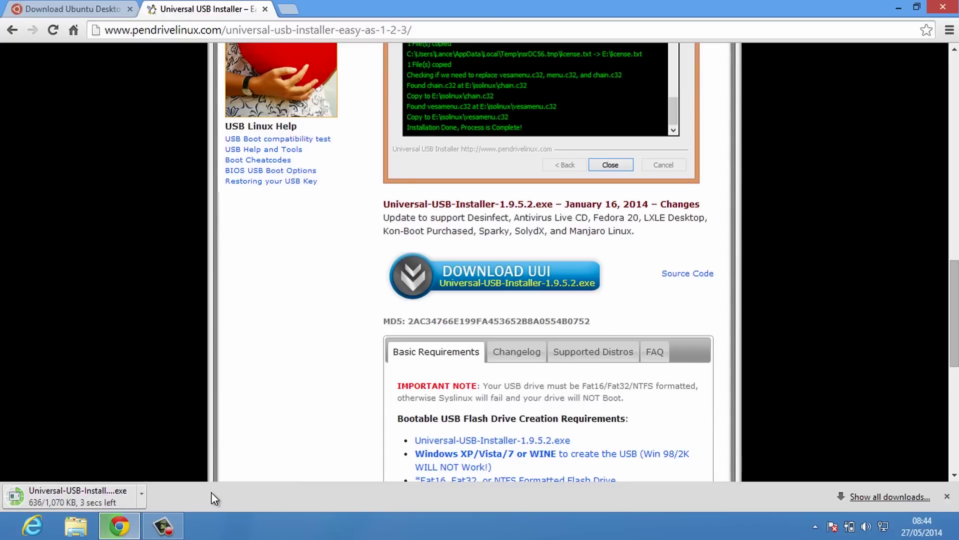
Run the Universal USB Installer file on the desktop as administrator and accept its license agreement.
{"action": "left_click", "coordinate": [899, 7]}
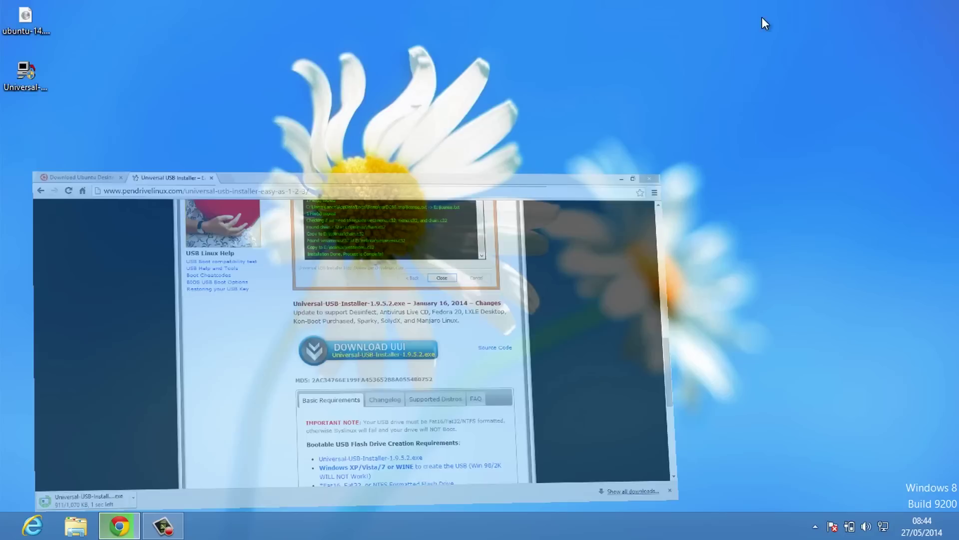
{"action": "left_click_drag", "start_coordinate": [64, 17], "coordinate": [19, 100]}
{"action": "left_click", "coordinate": [26, 58]}
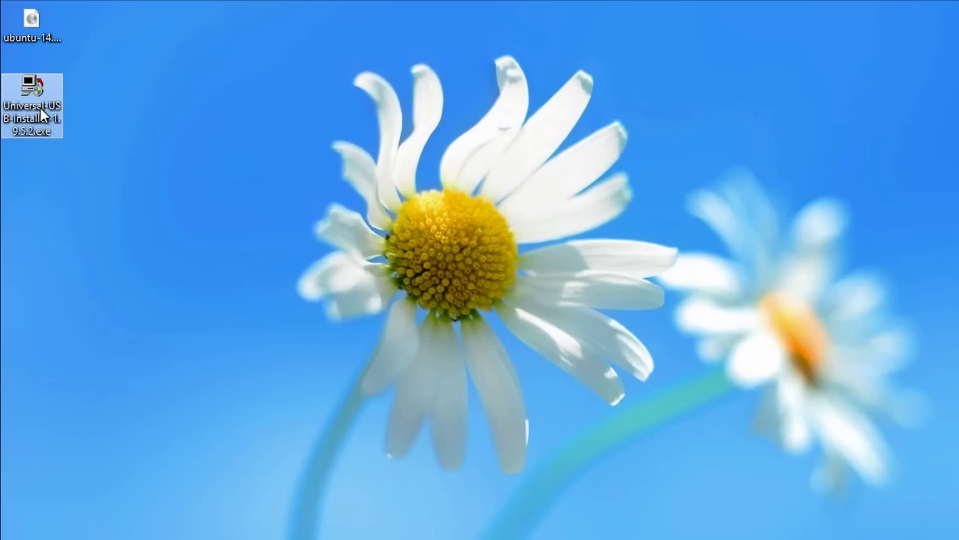
{"action": "right_click", "coordinate": [40, 107]}
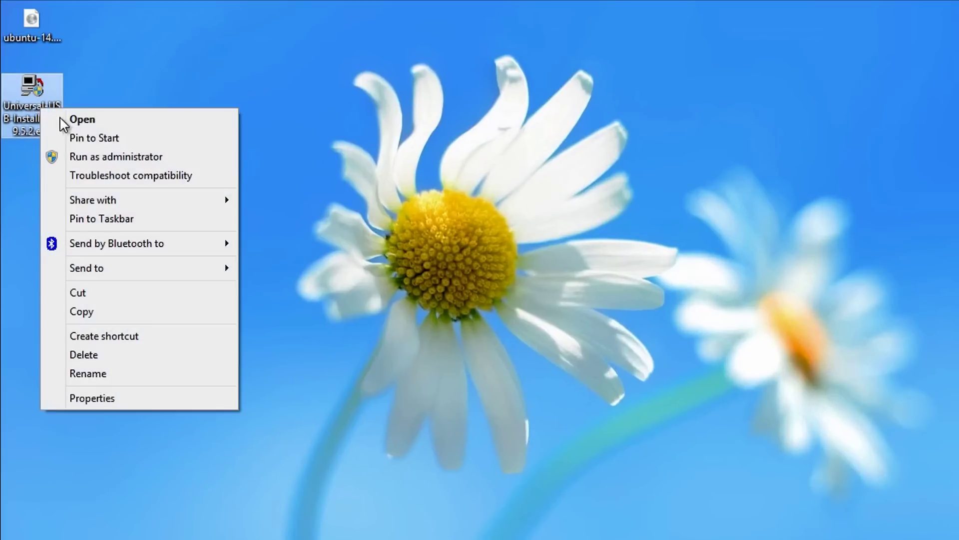
{"action": "left_click", "coordinate": [93, 154]}
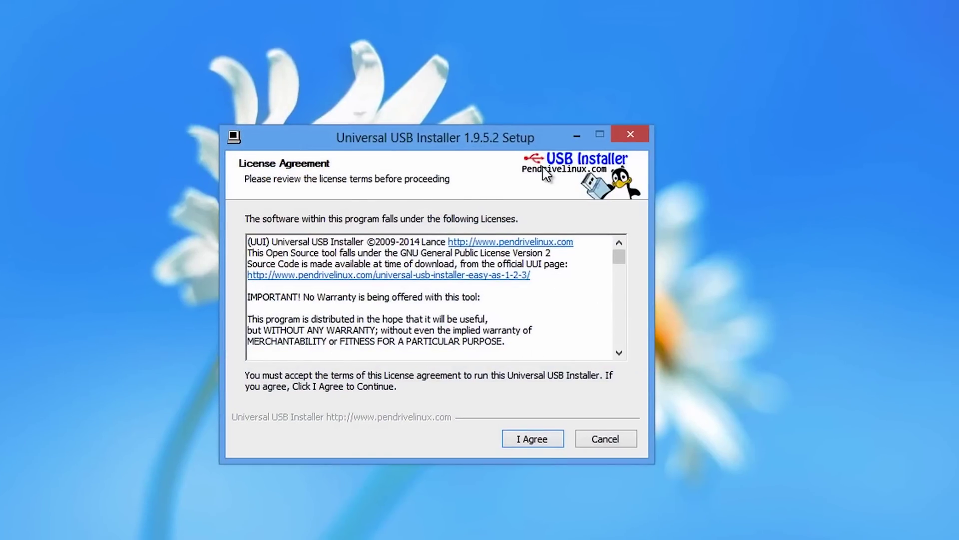
{"action": "left_click_drag", "start_coordinate": [523, 130], "coordinate": [535, 82]}
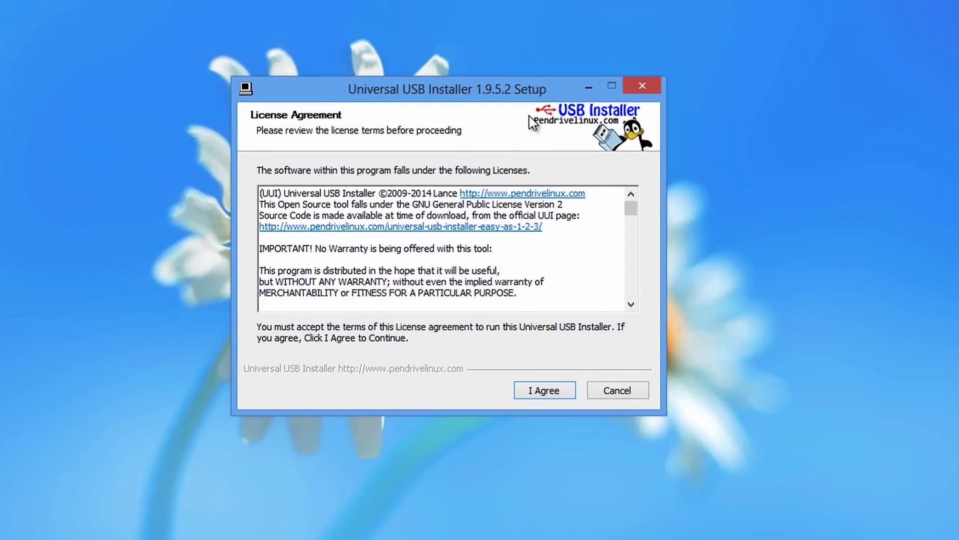
{"action": "left_click", "coordinate": [548, 391]}
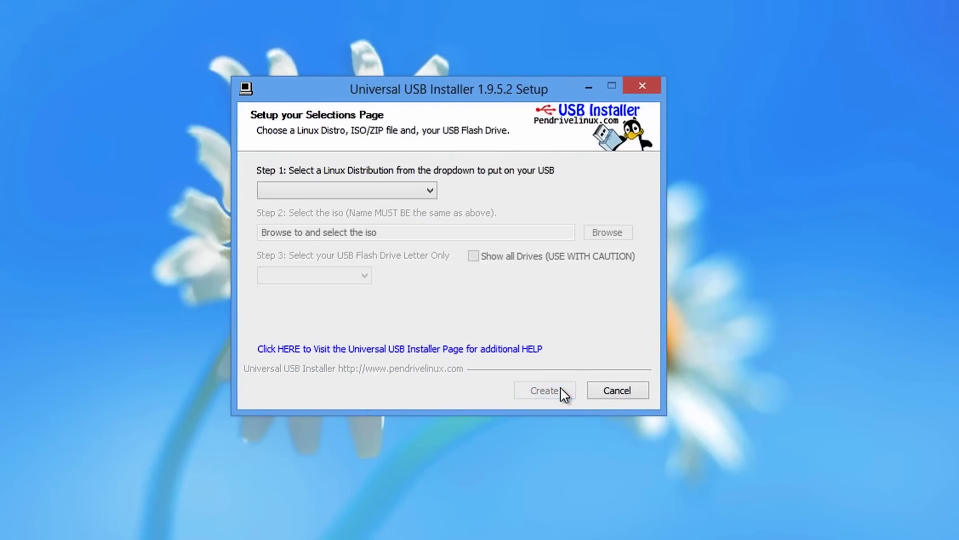
Select Ubuntu as the Linux distribution and load ubuntu-14.04-desktop-amd64.iso from the Desktop folder as the image.
{"action": "left_click", "coordinate": [397, 192]}
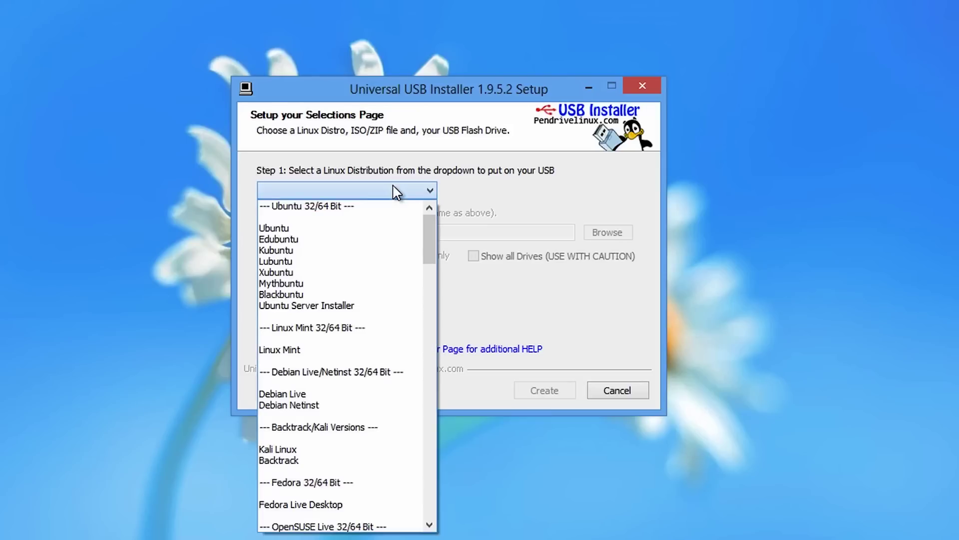
{"action": "left_click", "coordinate": [351, 228]}
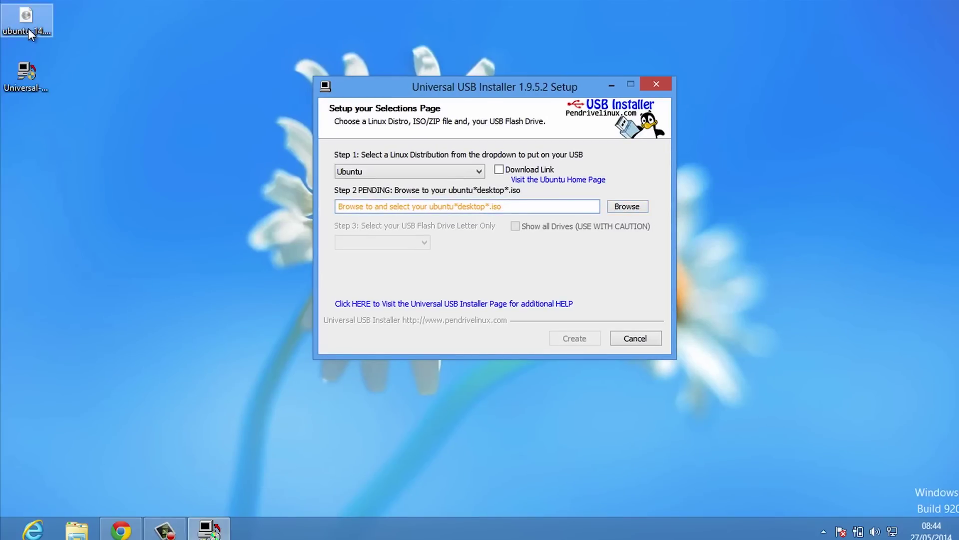
{"action": "left_click", "coordinate": [28, 29]}
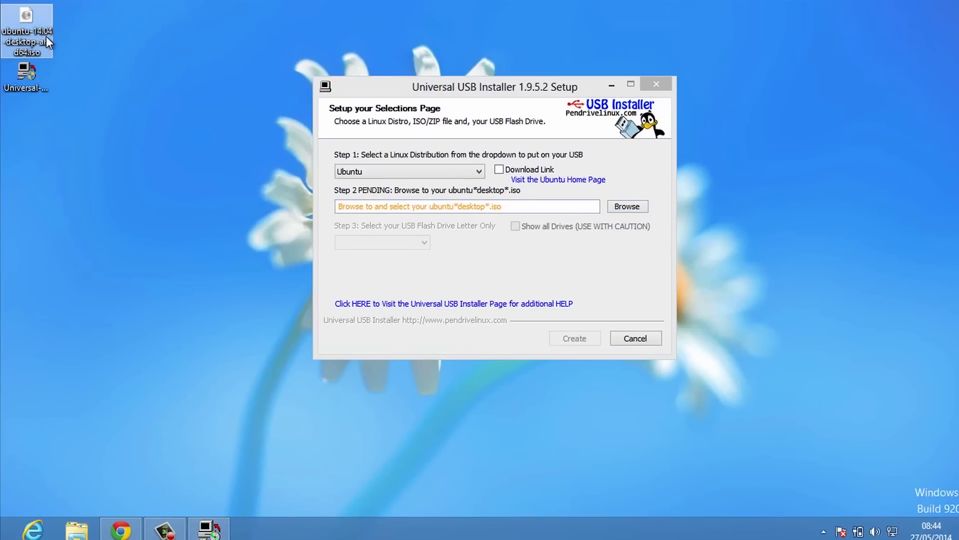
{"action": "left_click", "coordinate": [636, 204]}
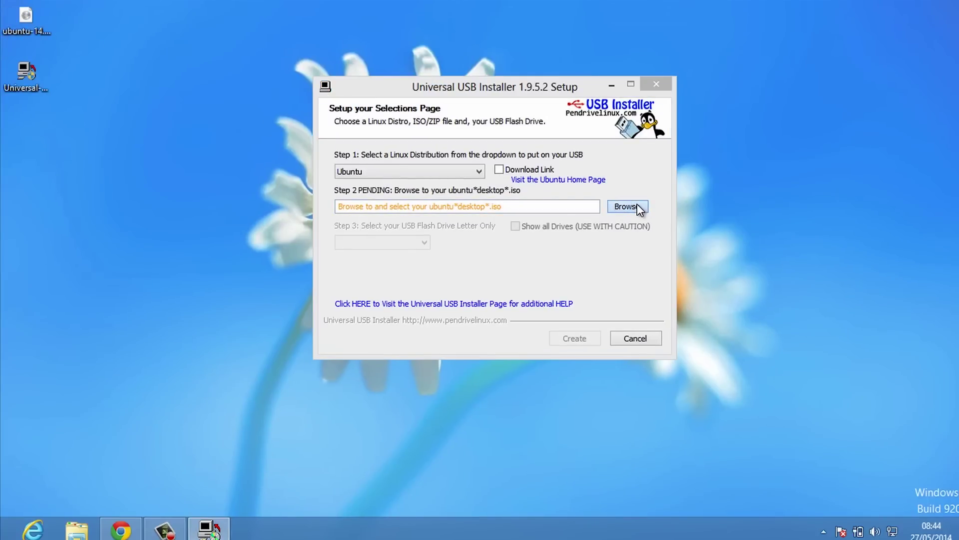
{"action": "left_click", "coordinate": [627, 207]}
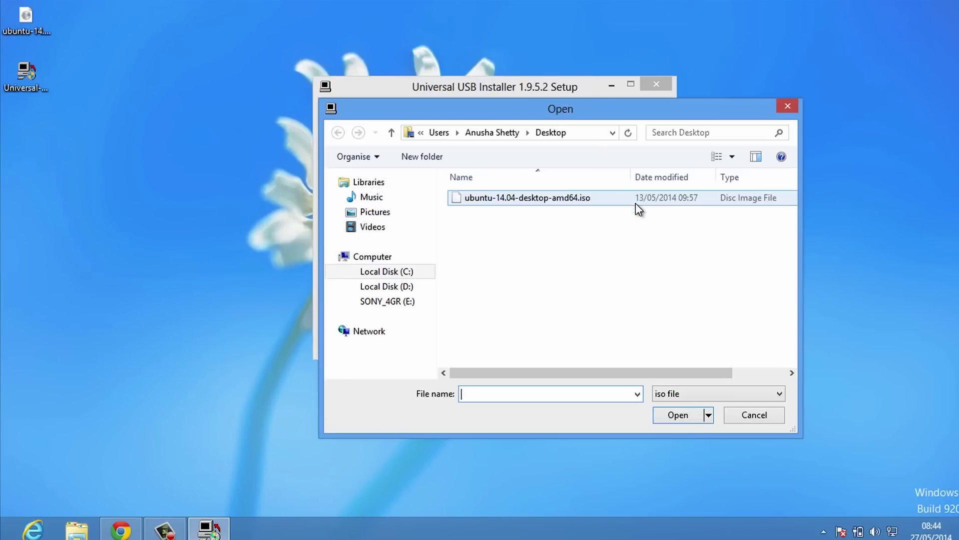
{"action": "left_click_drag", "start_coordinate": [553, 106], "coordinate": [527, 98]}
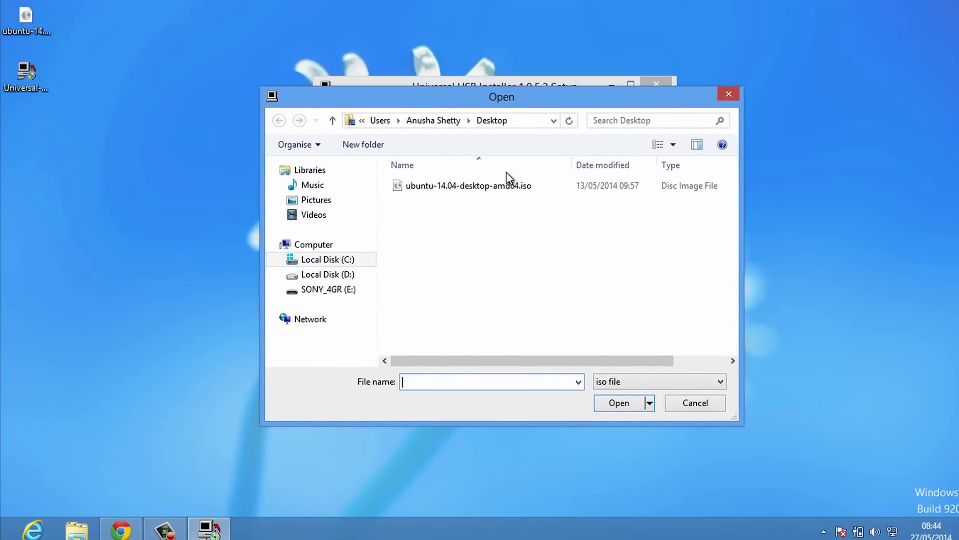
{"action": "left_click", "coordinate": [490, 187]}
{"action": "left_click", "coordinate": [26, 20]}
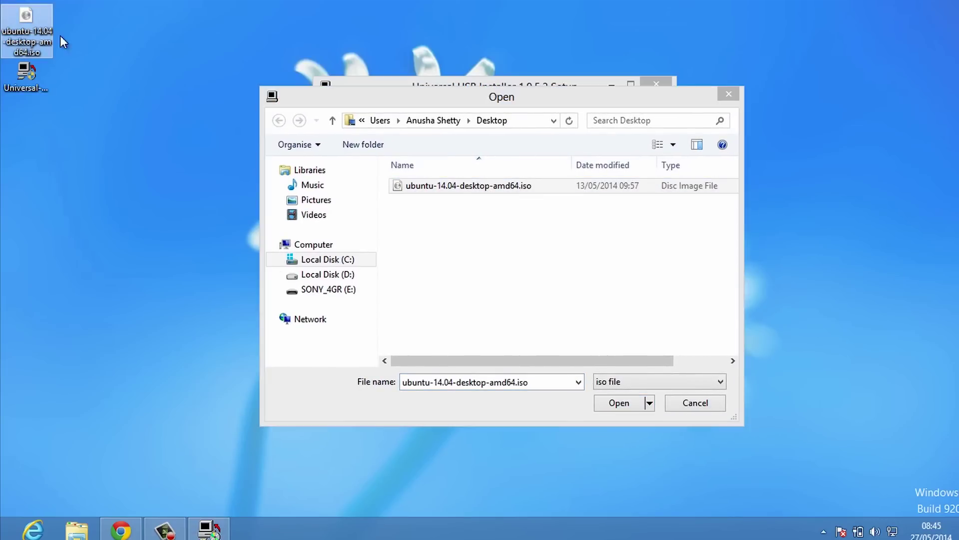
{"action": "left_click", "coordinate": [459, 189]}
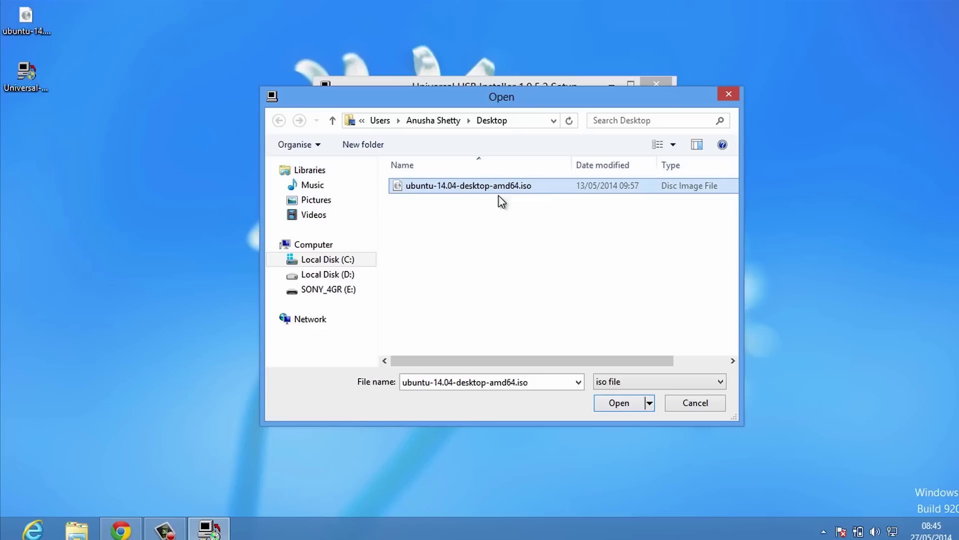
{"action": "left_click", "coordinate": [630, 402]}
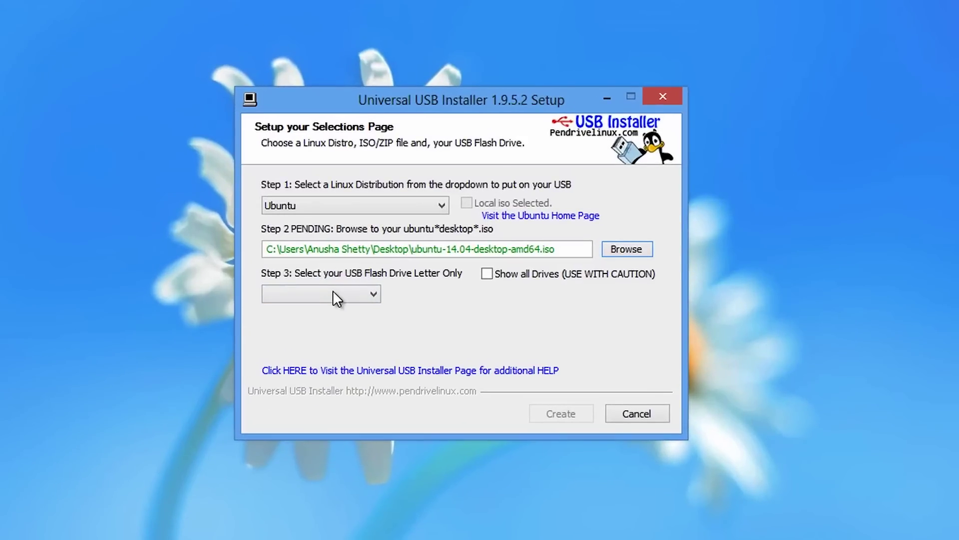
Install Ubuntu onto the E:\ SONY_4GR 3GB flash drive, approving the overwrite, and close the finished installer.
{"action": "left_click", "coordinate": [336, 293]}
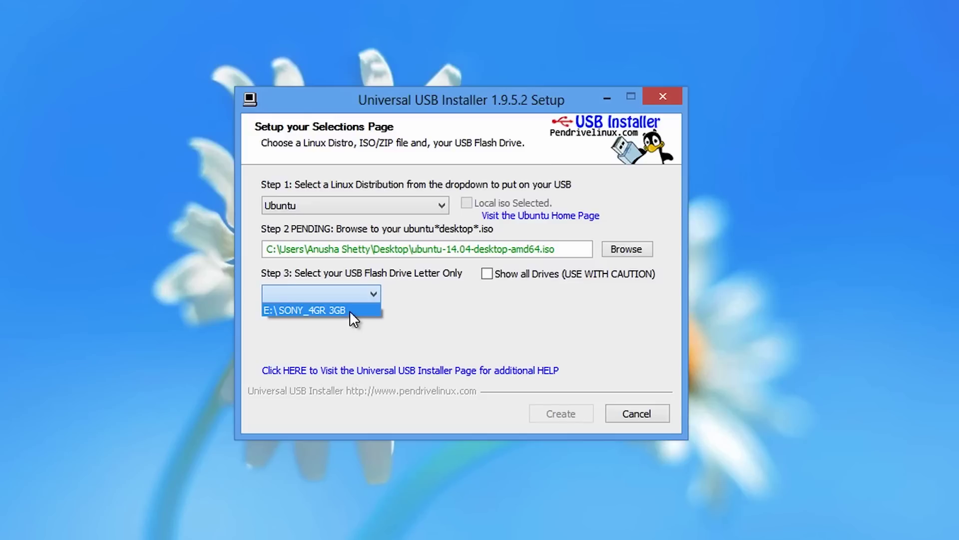
{"action": "left_click", "coordinate": [350, 310]}
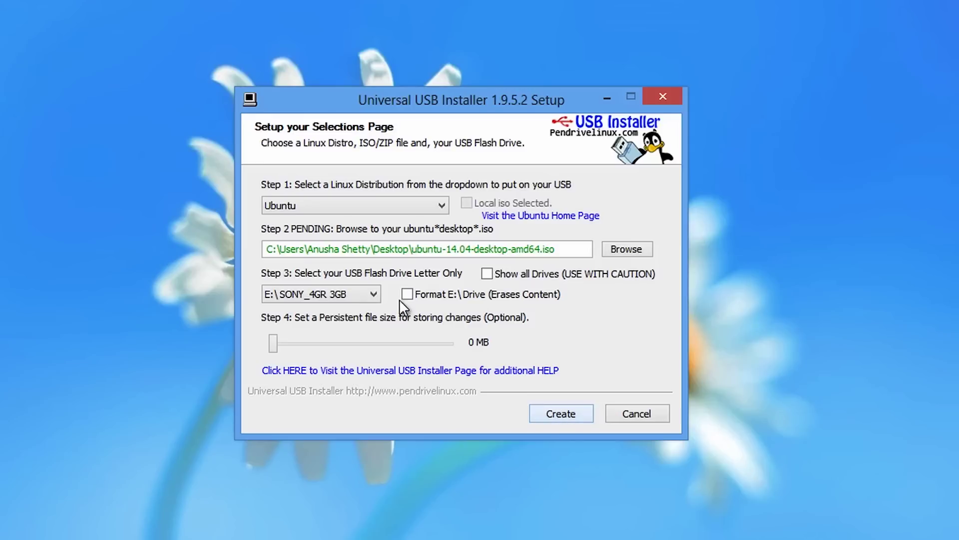
{"action": "left_click", "coordinate": [548, 410]}
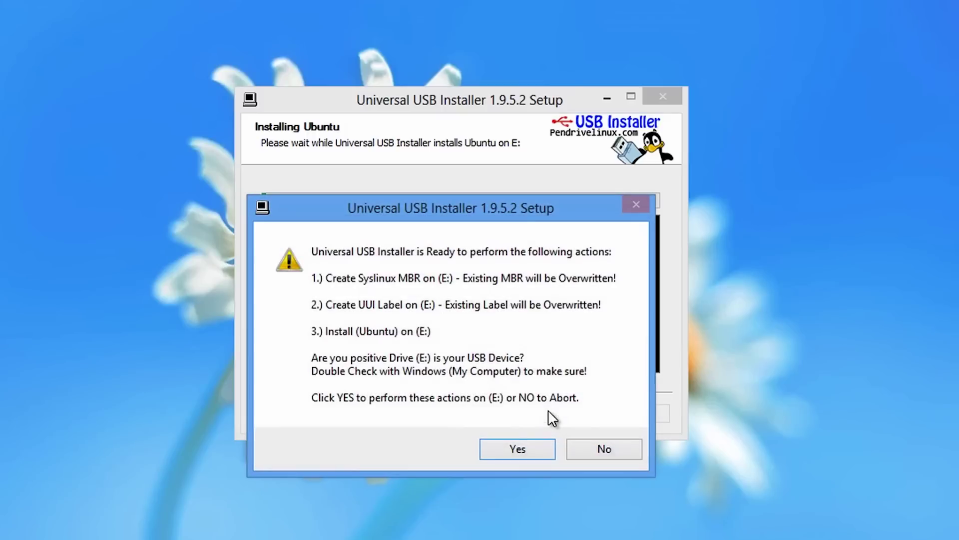
{"action": "left_click_drag", "start_coordinate": [518, 208], "coordinate": [540, 144]}
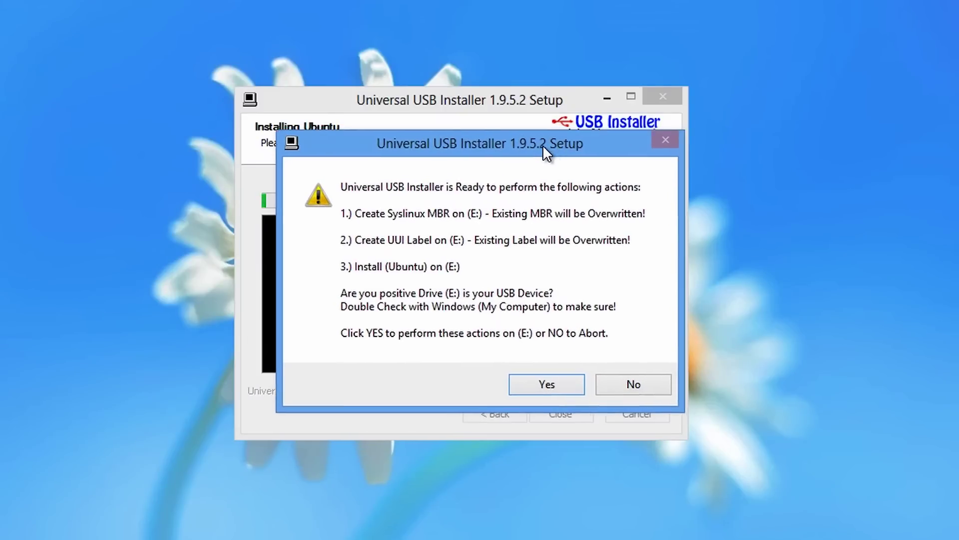
{"action": "left_click", "coordinate": [545, 381]}
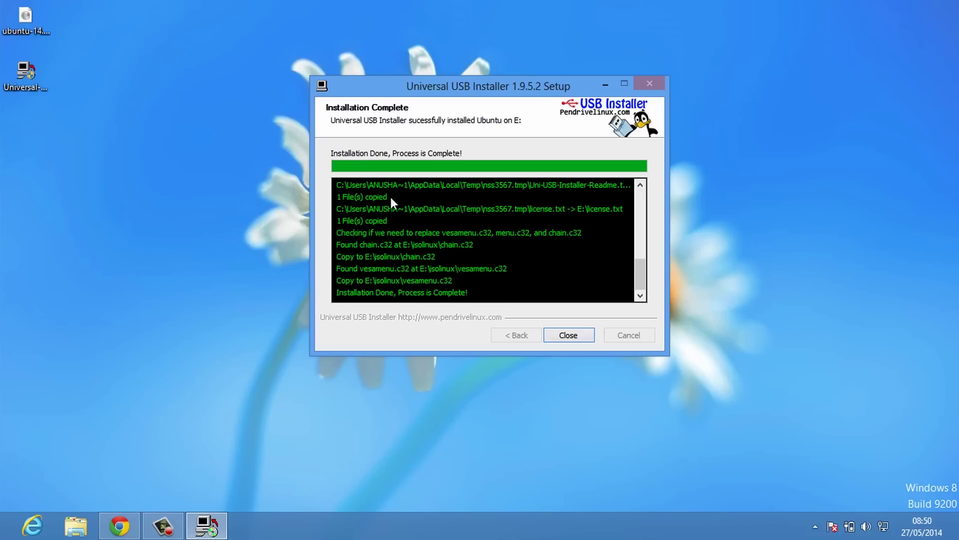
{"action": "left_click", "coordinate": [575, 337]}
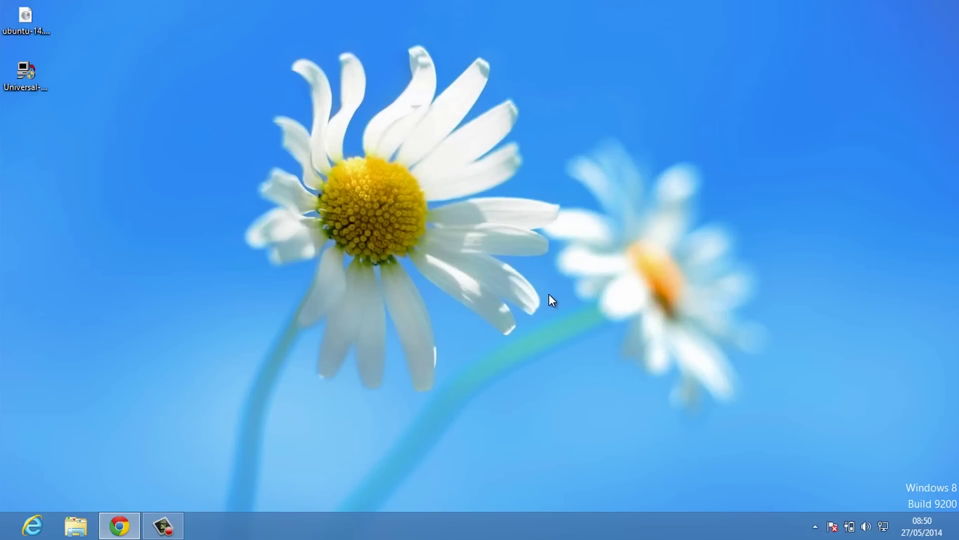
{"action": "right_click", "coordinate": [548, 293]}
{"action": "left_click", "coordinate": [584, 335]}
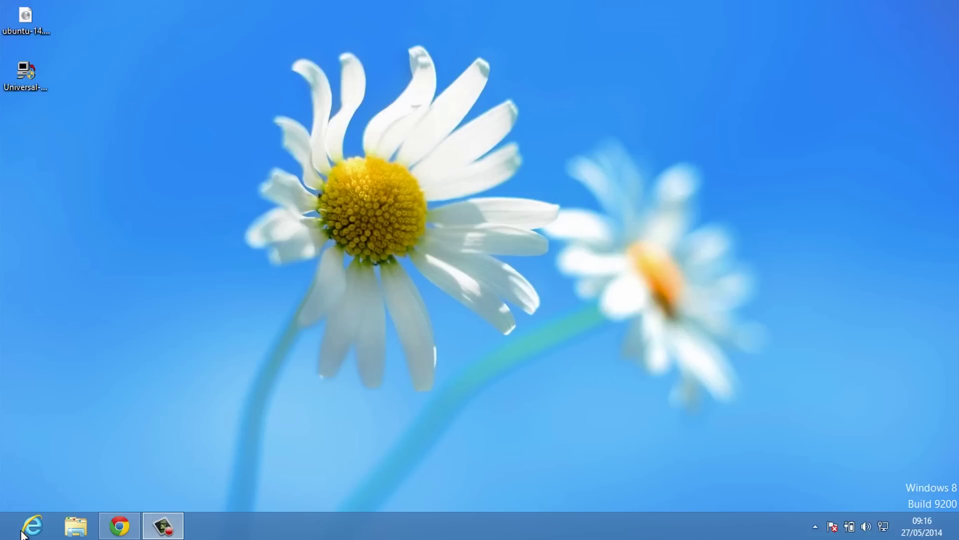
Open the disc image burner for ubuntu-14.04-desktop-amd64.iso, choose DVD R Drive (F:) as the burner, and close it without burning.
{"action": "left_click", "coordinate": [31, 32]}
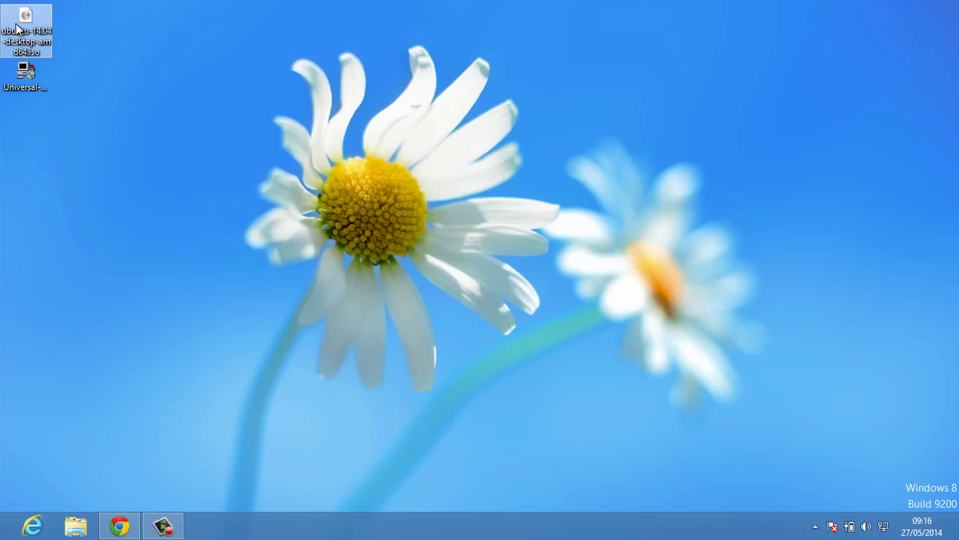
{"action": "right_click", "coordinate": [32, 33]}
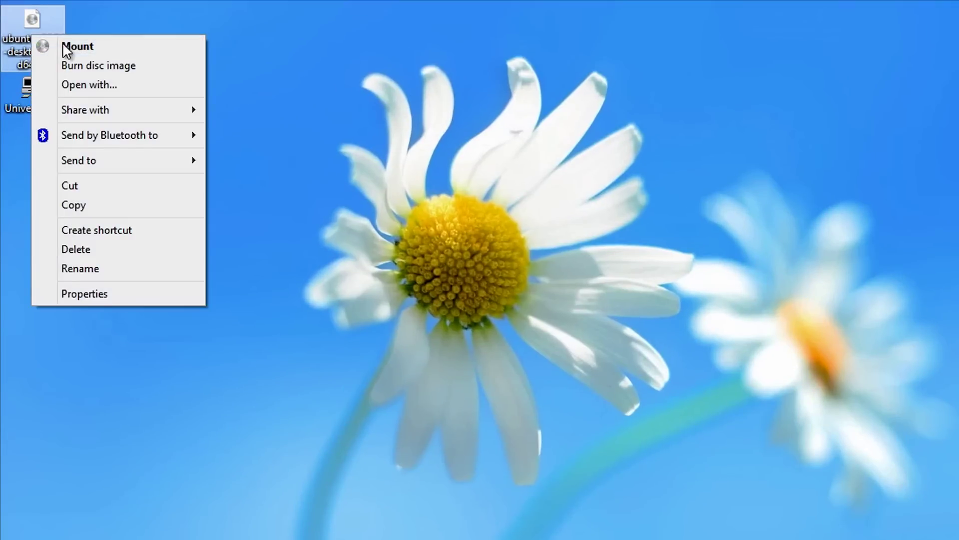
{"action": "left_click", "coordinate": [116, 66]}
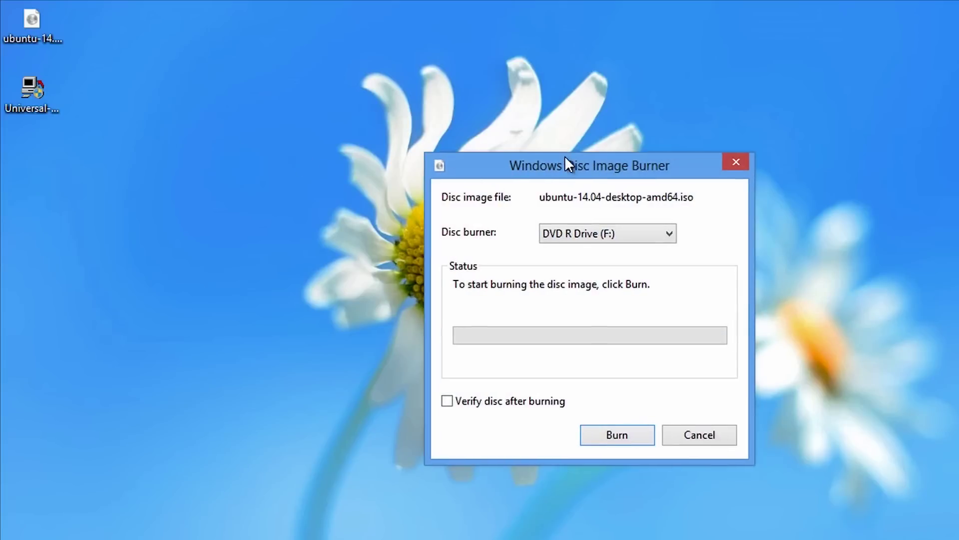
{"action": "left_click_drag", "start_coordinate": [565, 164], "coordinate": [564, 141]}
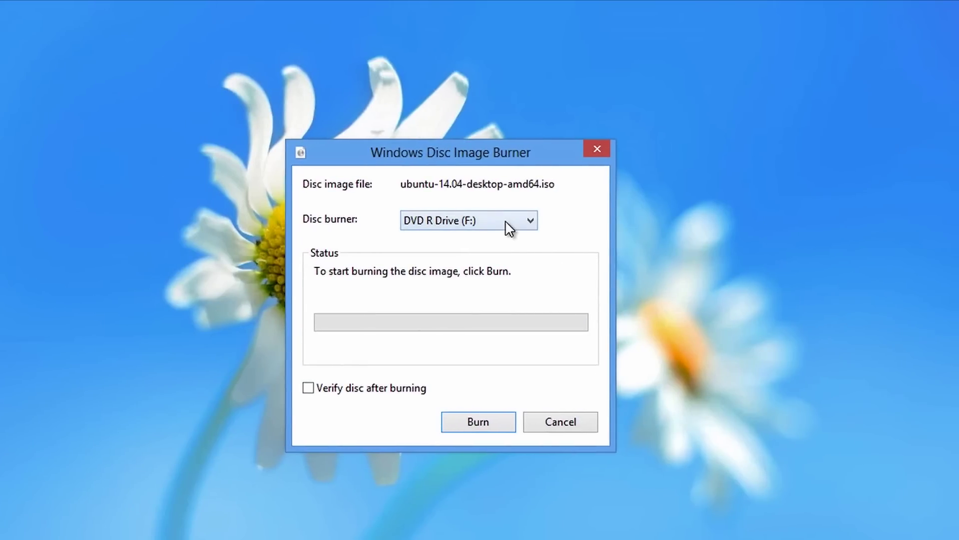
{"action": "left_click", "coordinate": [508, 224]}
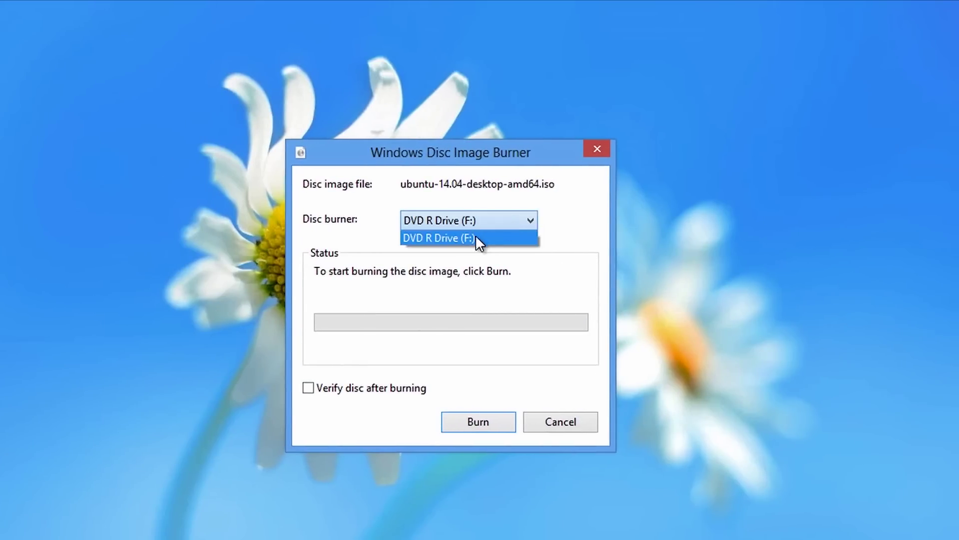
{"action": "left_click", "coordinate": [502, 237]}
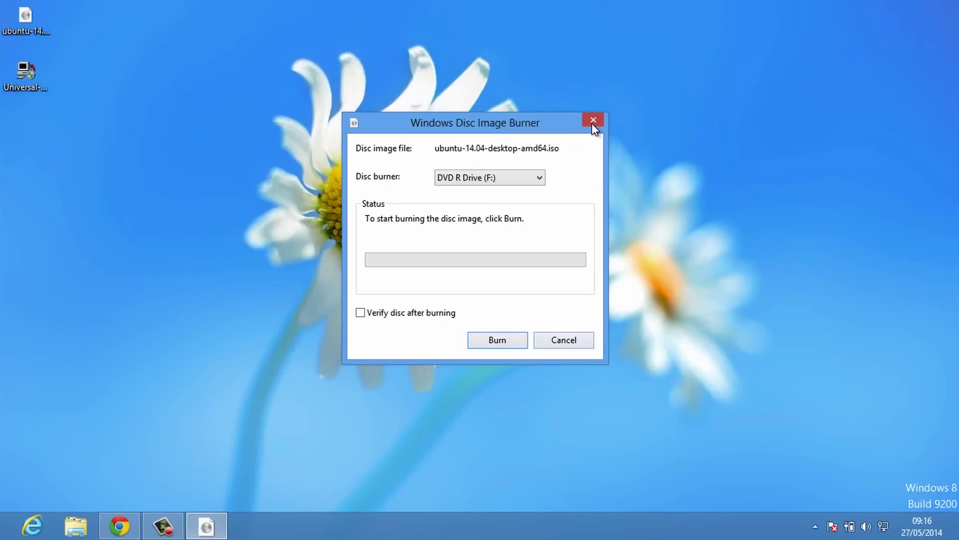
{"action": "left_click", "coordinate": [593, 121]}
{"action": "right_click", "coordinate": [511, 153]}
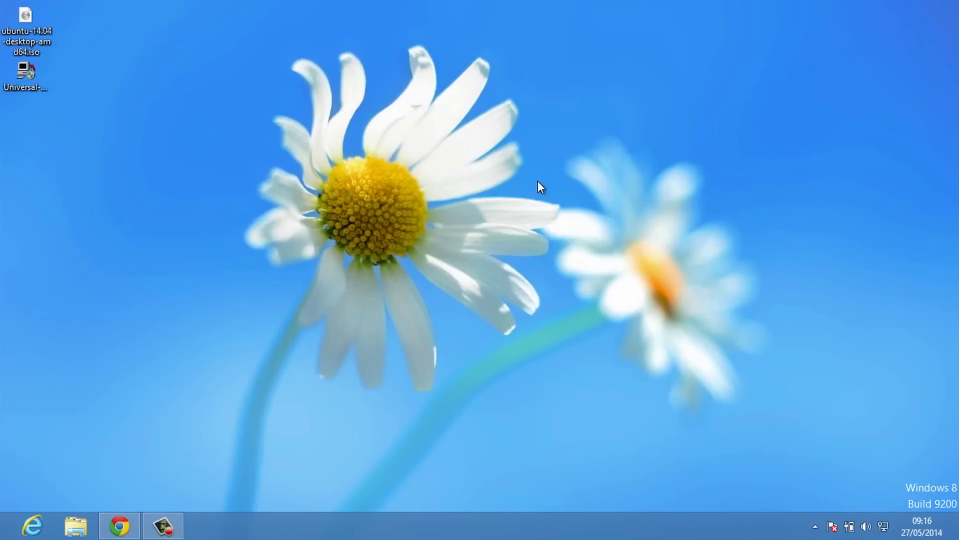
{"action": "left_click", "coordinate": [545, 195]}
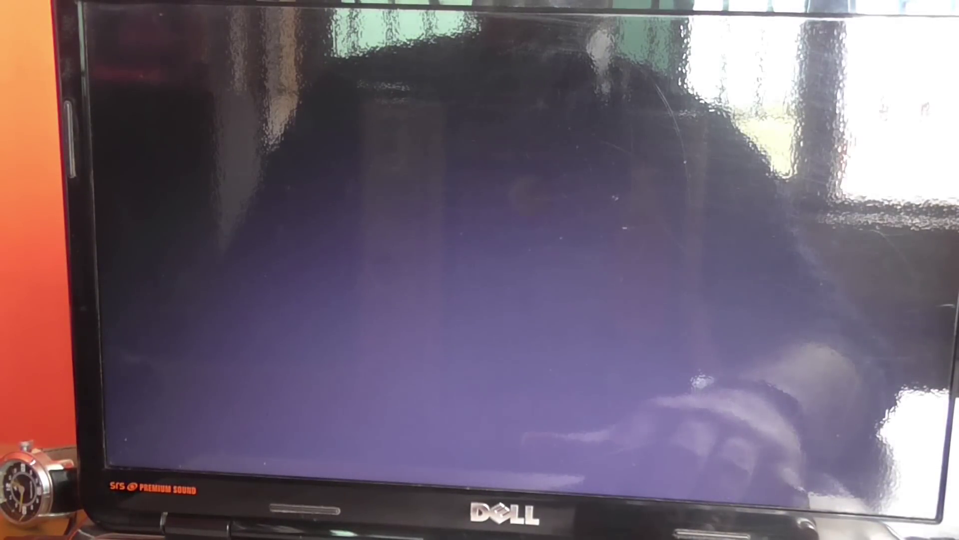
Bring up the laptop's boot device selection at startup and boot from the USB Storage Device.
{"action": "key", "text": "F12"}
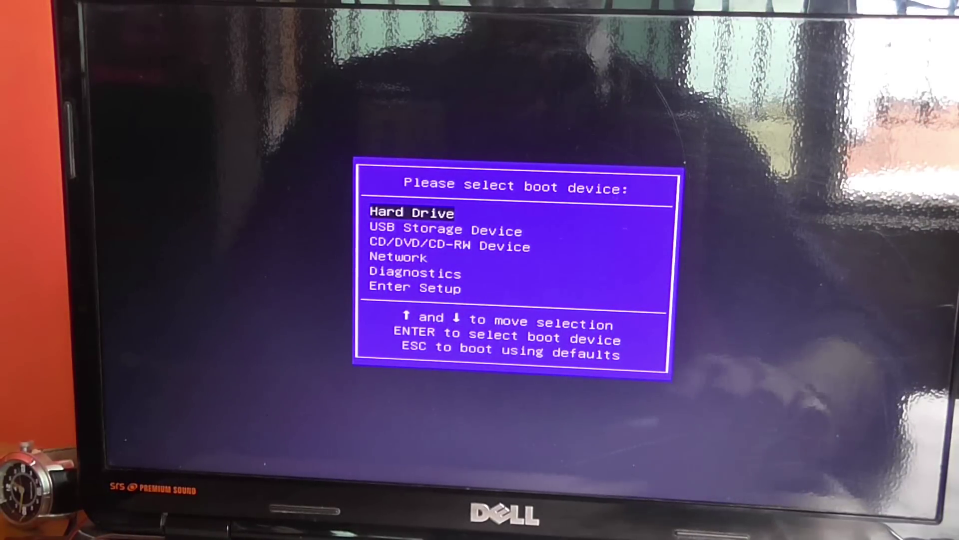
{"action": "key", "text": "Down"}
{"action": "key", "text": "Down"}
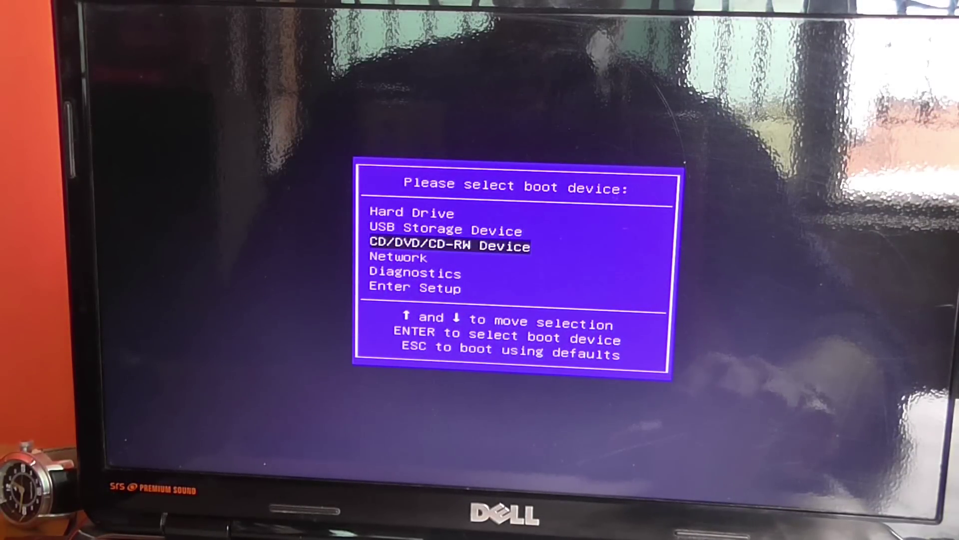
{"action": "key", "text": "Up"}
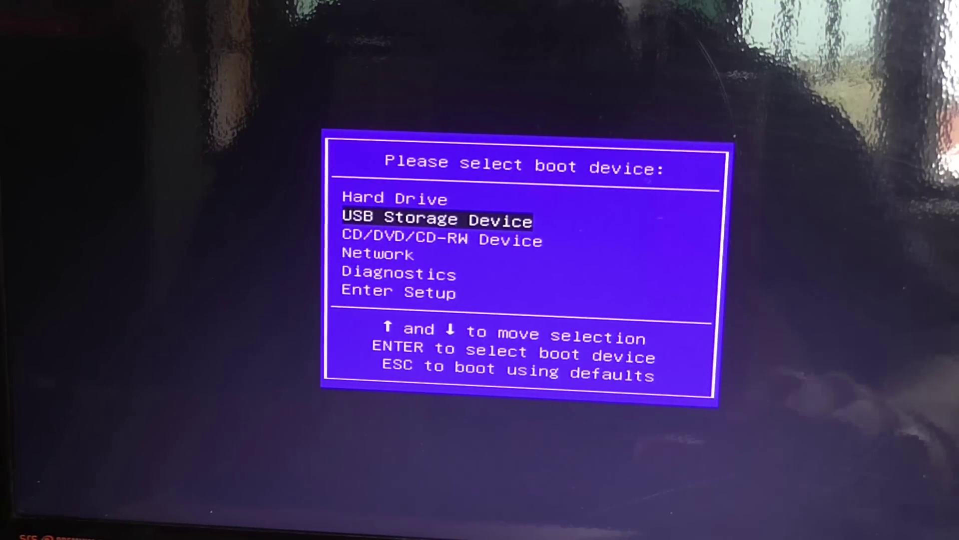
{"action": "key", "text": "Up"}
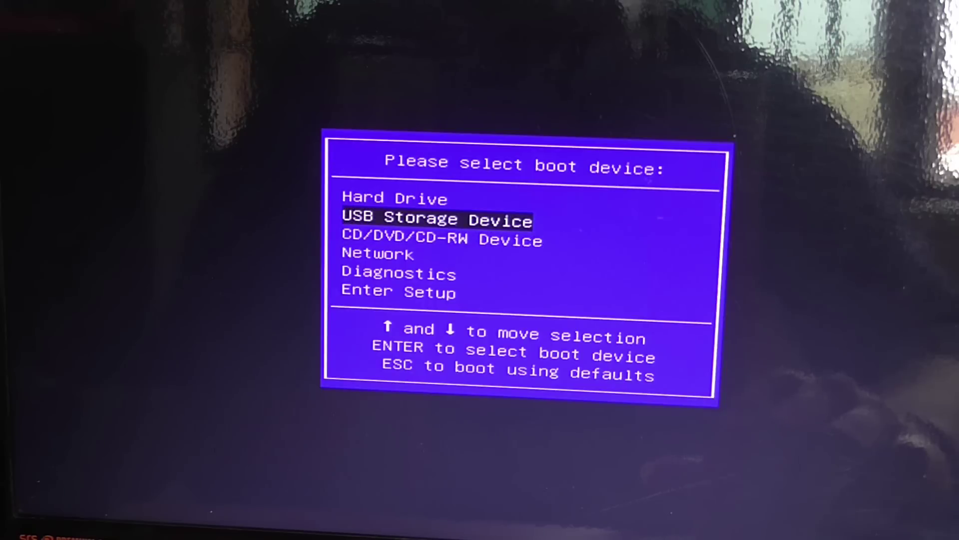
{"action": "key", "text": "Return"}
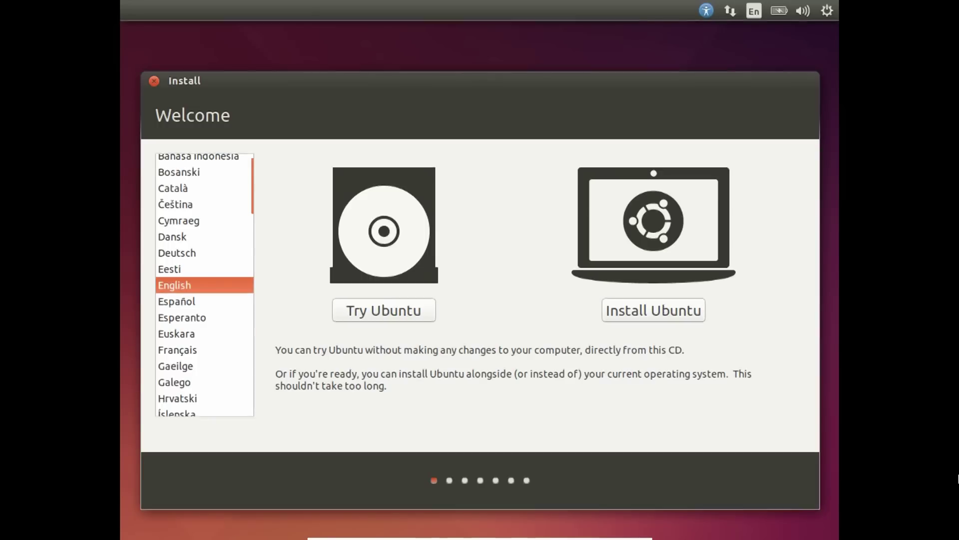
Start installing Ubuntu from the welcome page in English and include the third-party software in the installation.
{"action": "left_click", "coordinate": [800, 7]}
{"action": "left_click", "coordinate": [800, 7]}
{"action": "left_click_drag", "start_coordinate": [605, 81], "coordinate": [607, 68]}
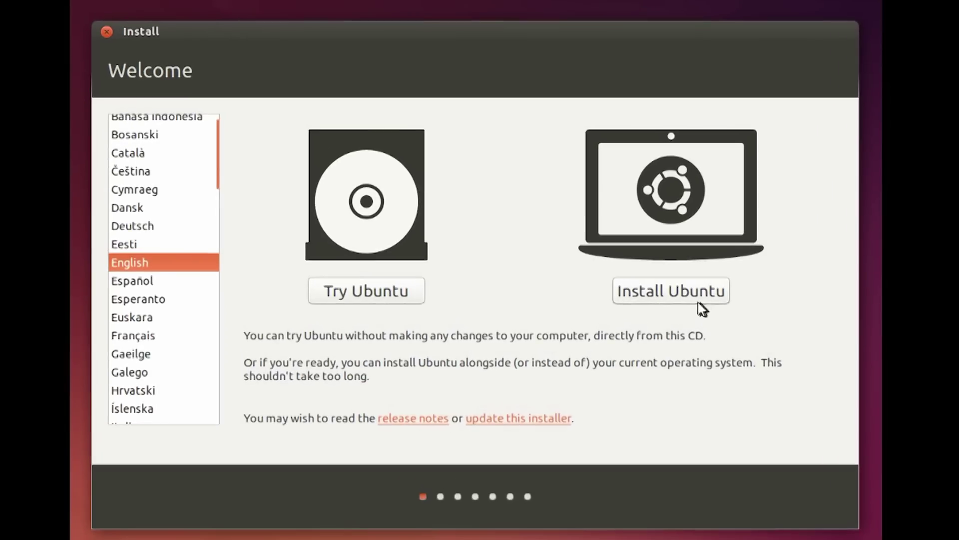
{"action": "left_click", "coordinate": [675, 298]}
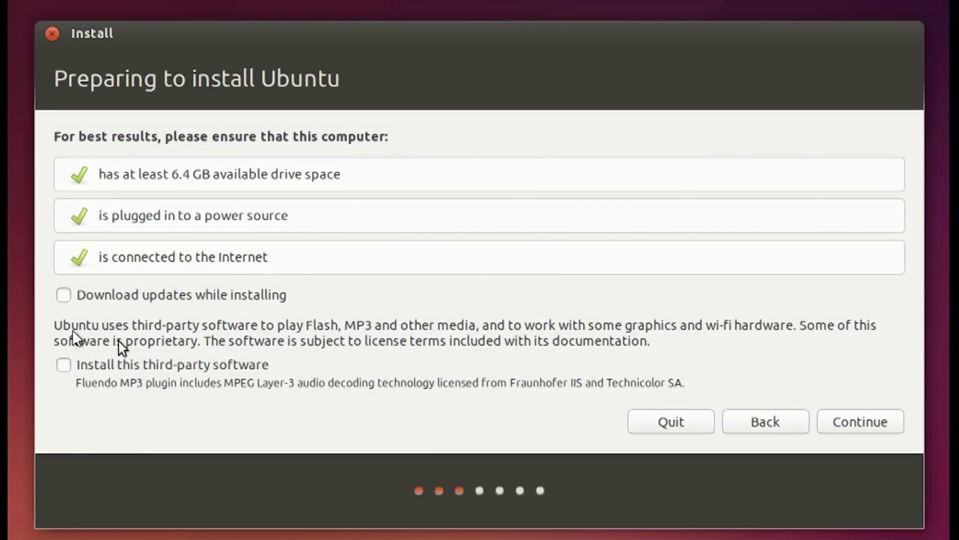
{"action": "left_click", "coordinate": [65, 361]}
{"action": "left_click", "coordinate": [862, 421]}
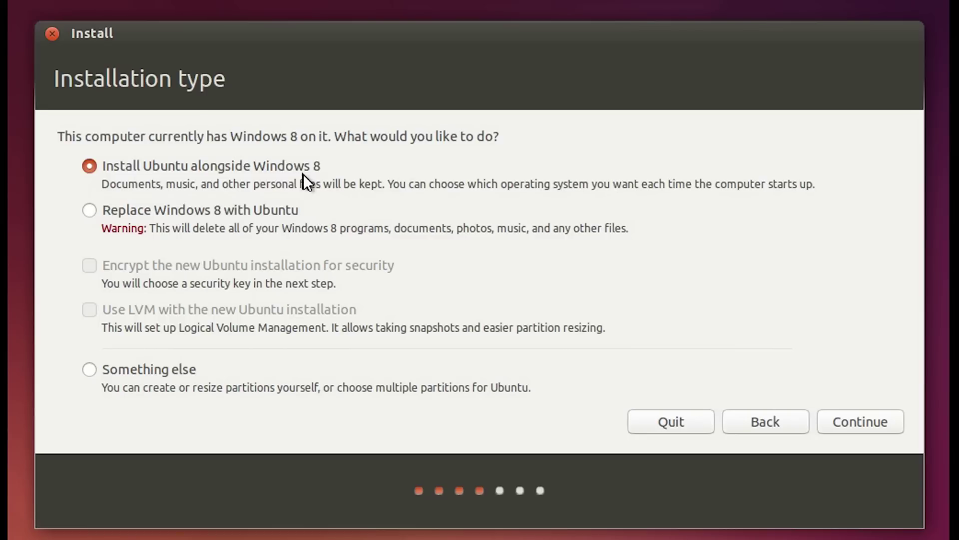
Choose to install Ubuntu alongside Windows 8 as the installation type and continue.
{"action": "left_click", "coordinate": [110, 214]}
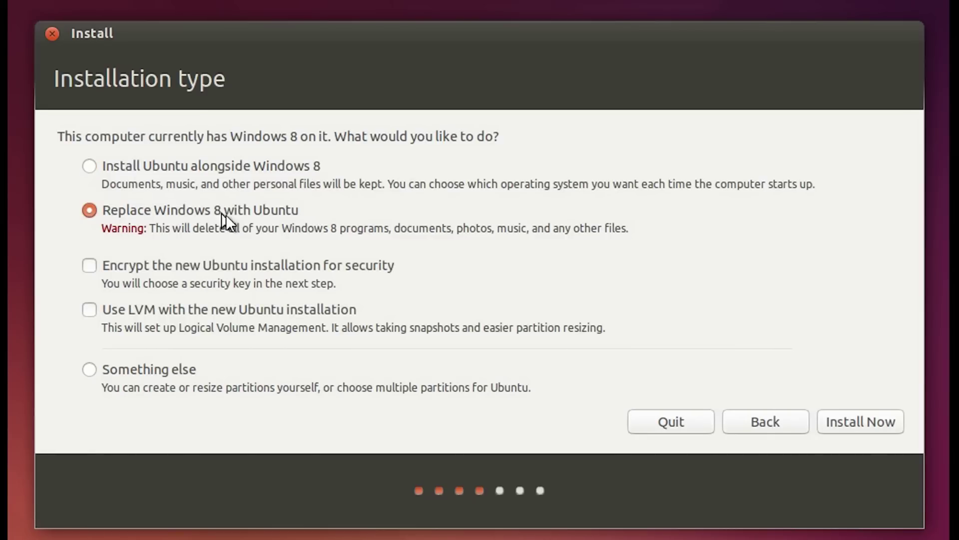
{"action": "left_click", "coordinate": [112, 378]}
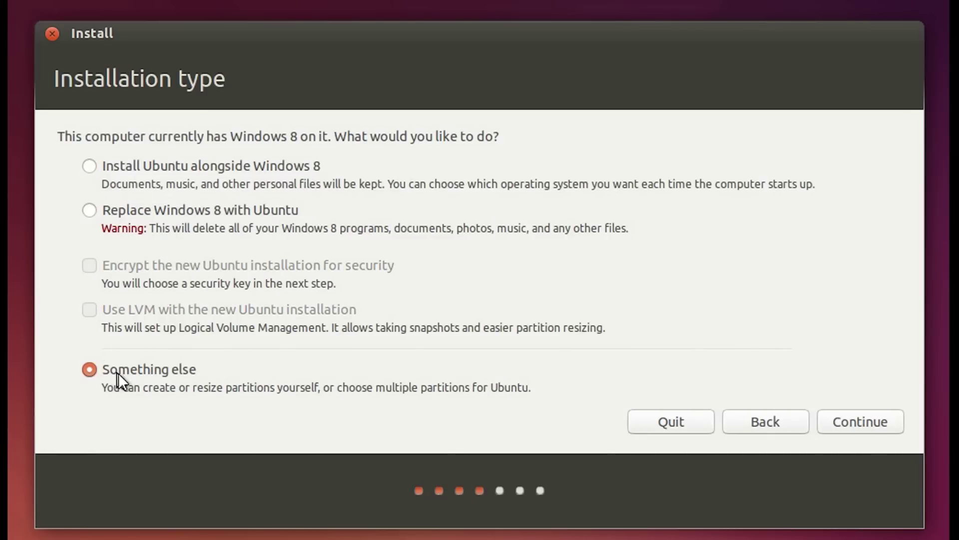
{"action": "left_click", "coordinate": [99, 170]}
{"action": "left_click", "coordinate": [889, 420]}
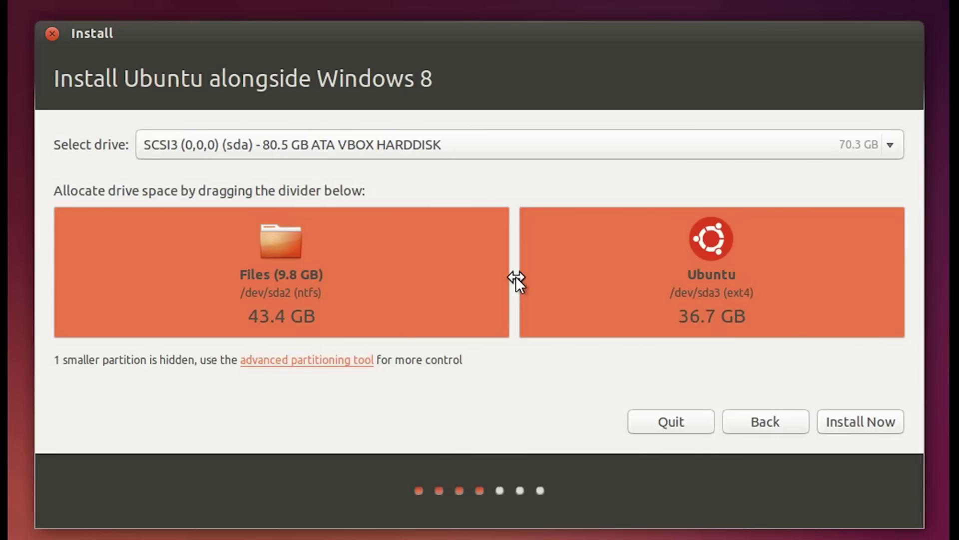
Allocate 42.4 GB to Ubuntu and 37.8 GB to the Windows files partition, start the installation and approve writing the changes to disk.
{"action": "left_click_drag", "start_coordinate": [515, 276], "coordinate": [457, 281]}
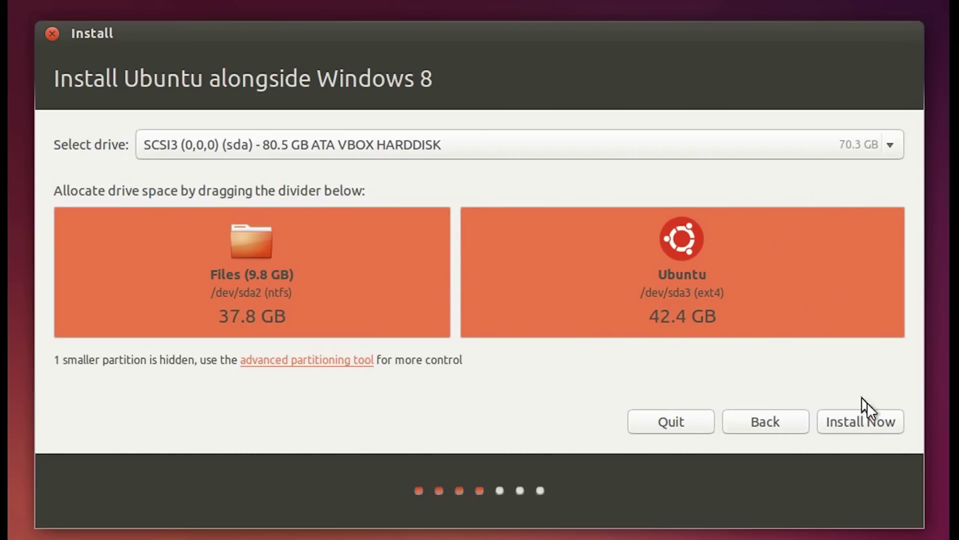
{"action": "left_click", "coordinate": [873, 428]}
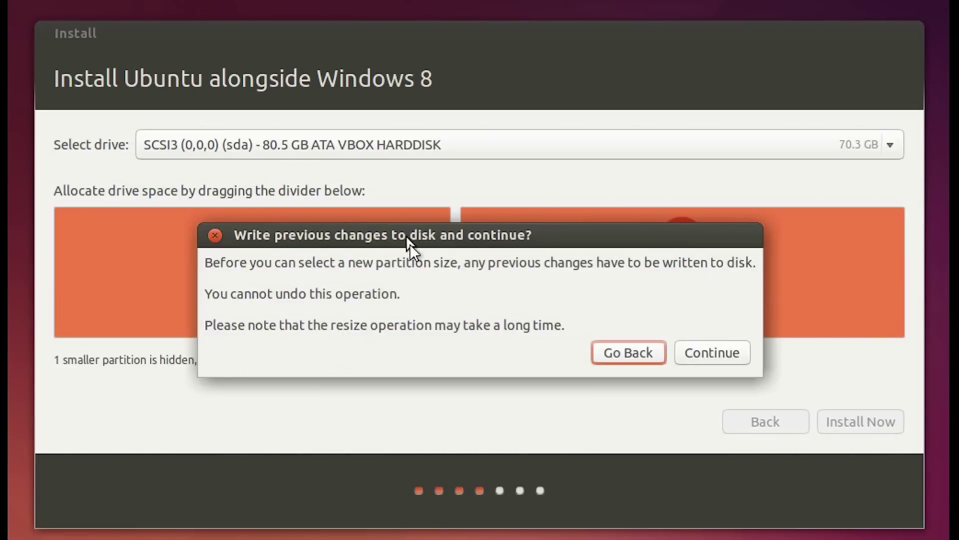
{"action": "left_click", "coordinate": [713, 359]}
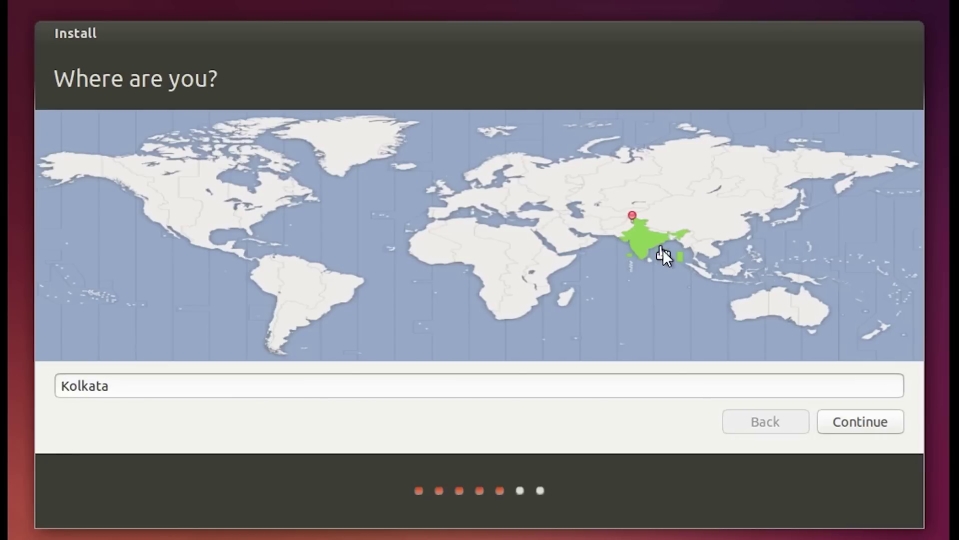
Accept Kolkata as the location and continue with the English (US) keyboard layout.
{"action": "left_click", "coordinate": [874, 424]}
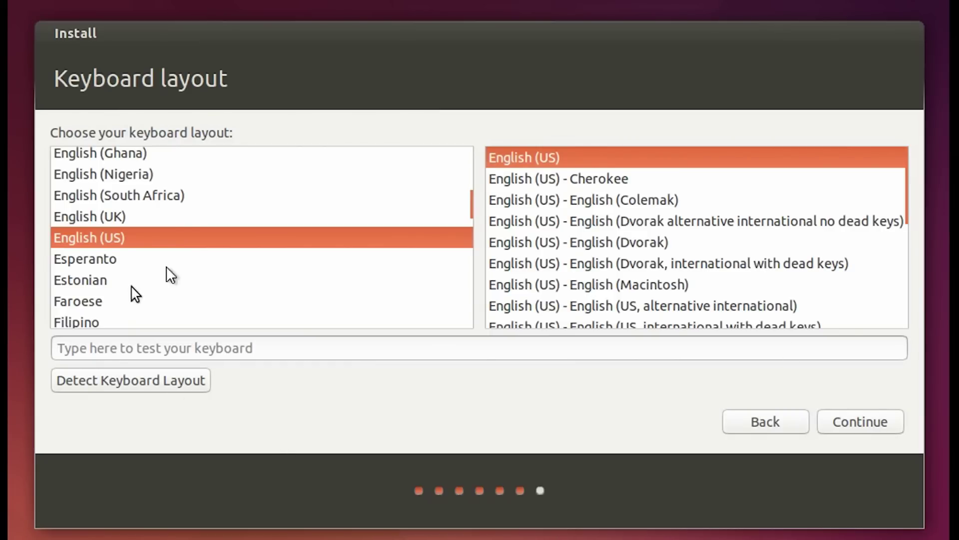
{"action": "left_click", "coordinate": [177, 219]}
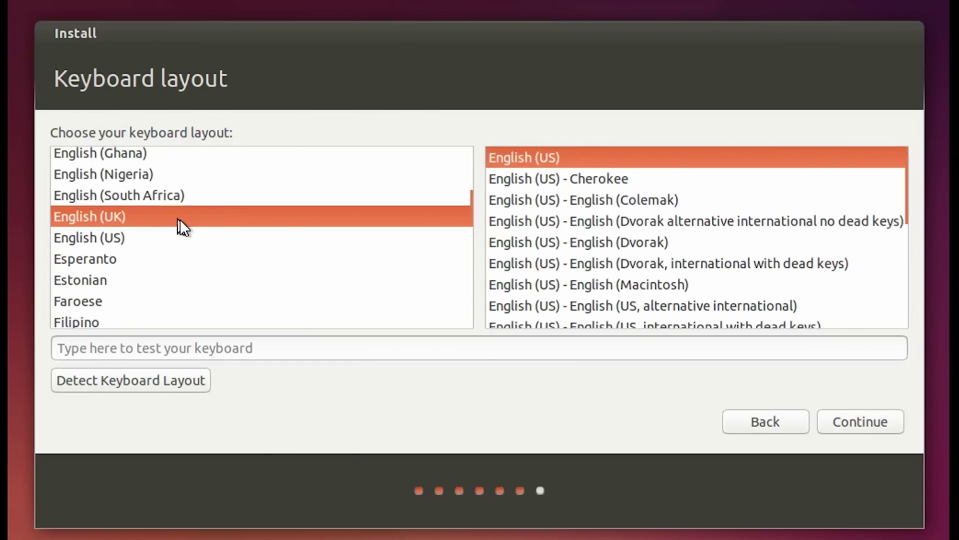
{"action": "left_click", "coordinate": [198, 259]}
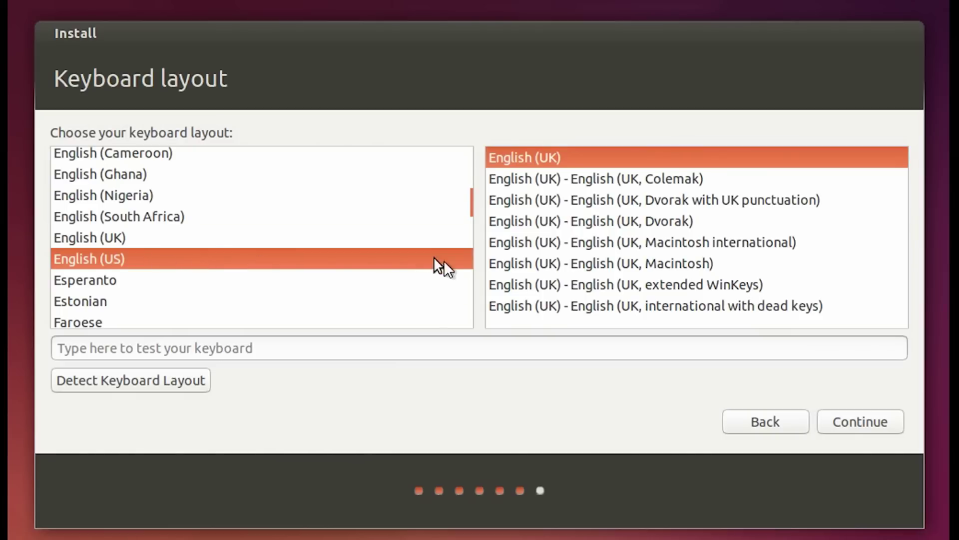
{"action": "left_click", "coordinate": [864, 421]}
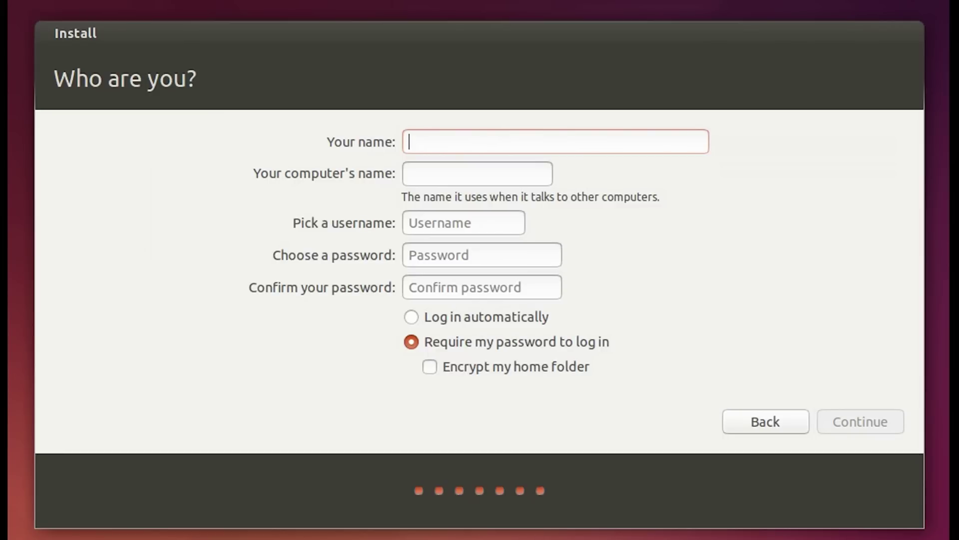
Enter Videoorchard as the name for the new account, letting the computer name and username fill in from it.
{"action": "type", "text": "vid"}
{"action": "key", "text": "BackSpace"}
{"action": "key", "text": "BackSpace"}
{"action": "key", "text": "BackSpace"}
{"action": "type", "text": "V"}
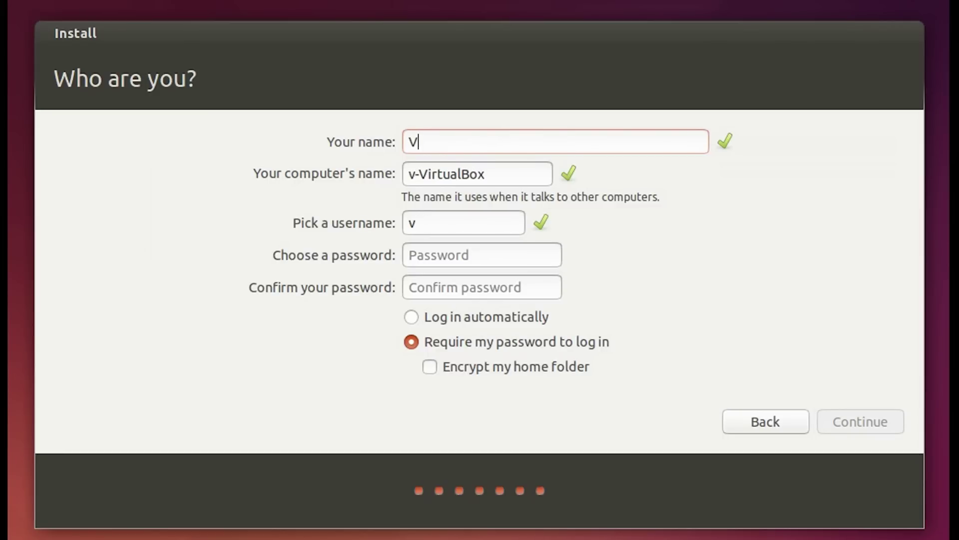
{"action": "type", "text": "ideoorchard"}
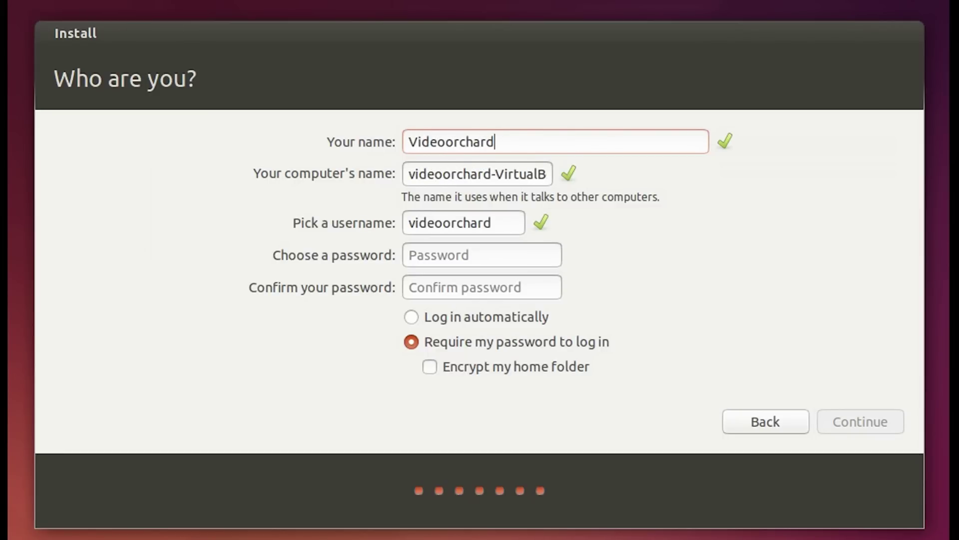
Enter and confirm the account password, keeping it required for login, and continue the installation.
{"action": "left_click", "coordinate": [522, 255]}
{"action": "type", "text": "*******"}
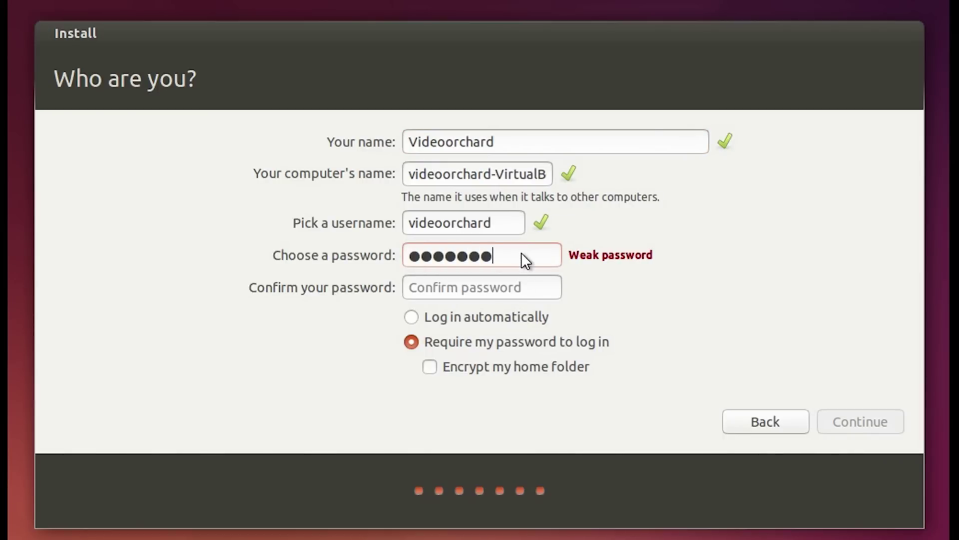
{"action": "type", "text": "*****"}
{"action": "key", "text": "Tab"}
{"action": "type", "text": "************"}
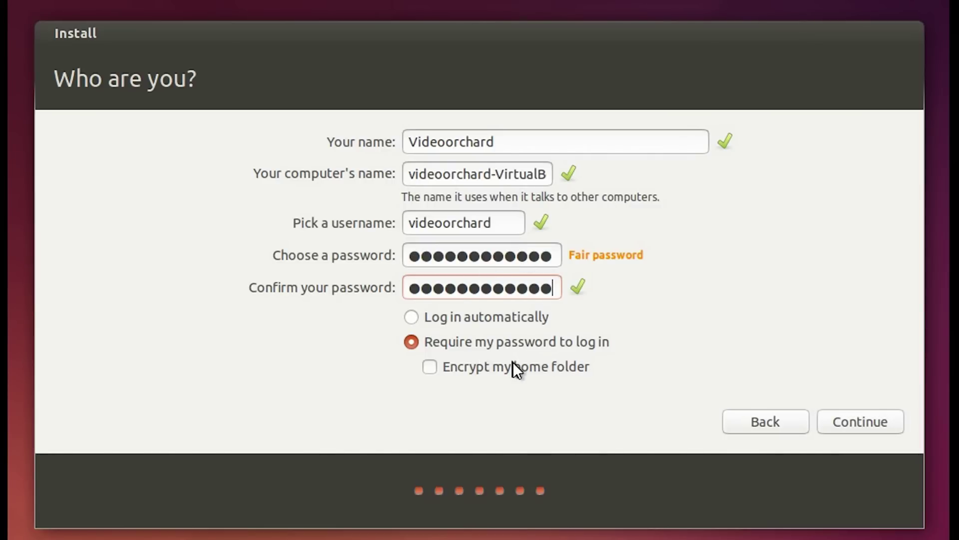
{"action": "left_click", "coordinate": [849, 424]}
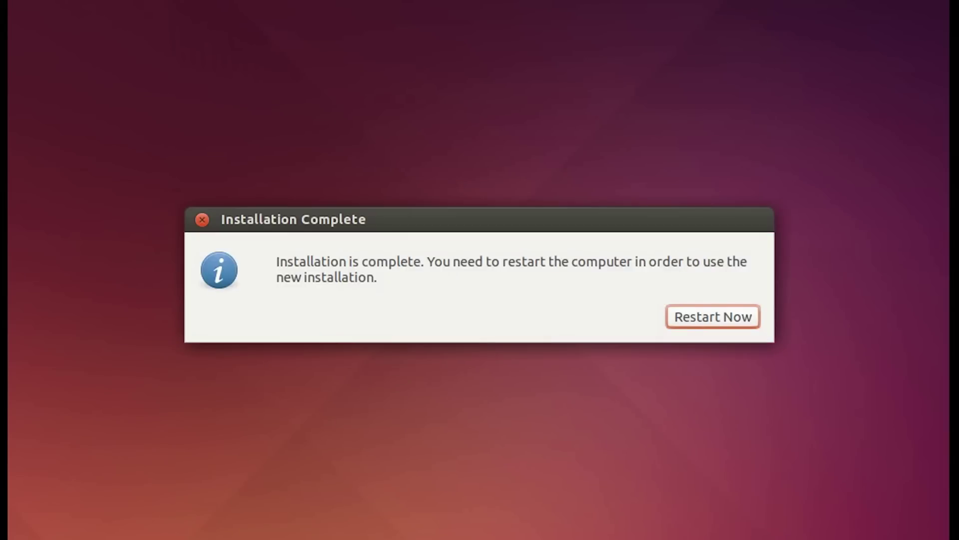
Restart the computer after the installation, boot the Ubuntu entry and log in with the account password.
{"action": "left_click", "coordinate": [707, 321]}
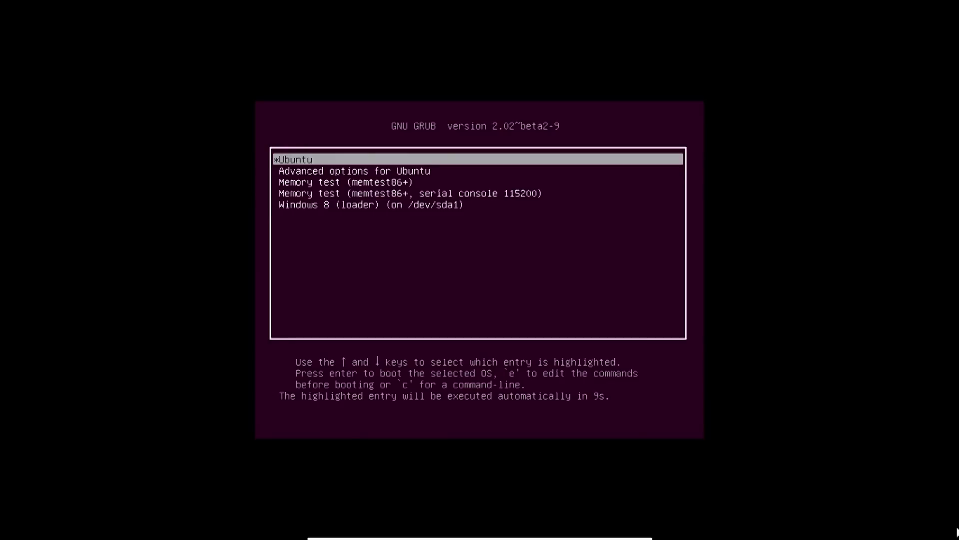
{"action": "key", "text": "Return"}
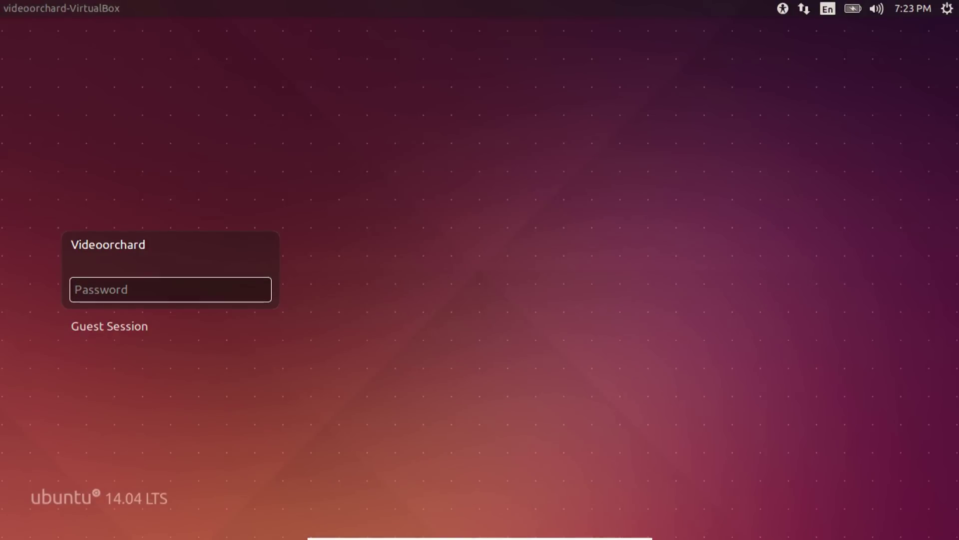
{"action": "type", "text": "••••••••••••"}
{"action": "key", "text": "Return"}
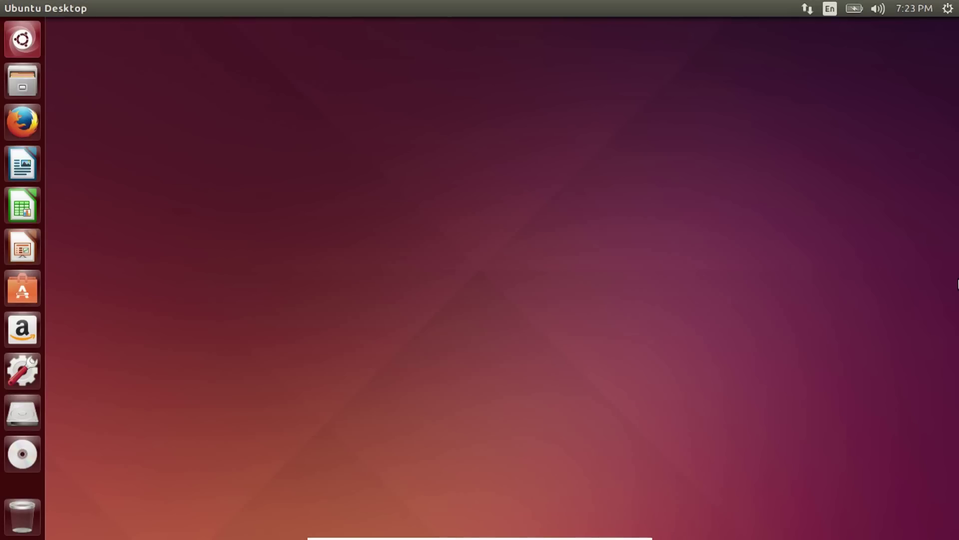
Open the Dash search from the Ubuntu desktop.
{"action": "left_click", "coordinate": [26, 47]}
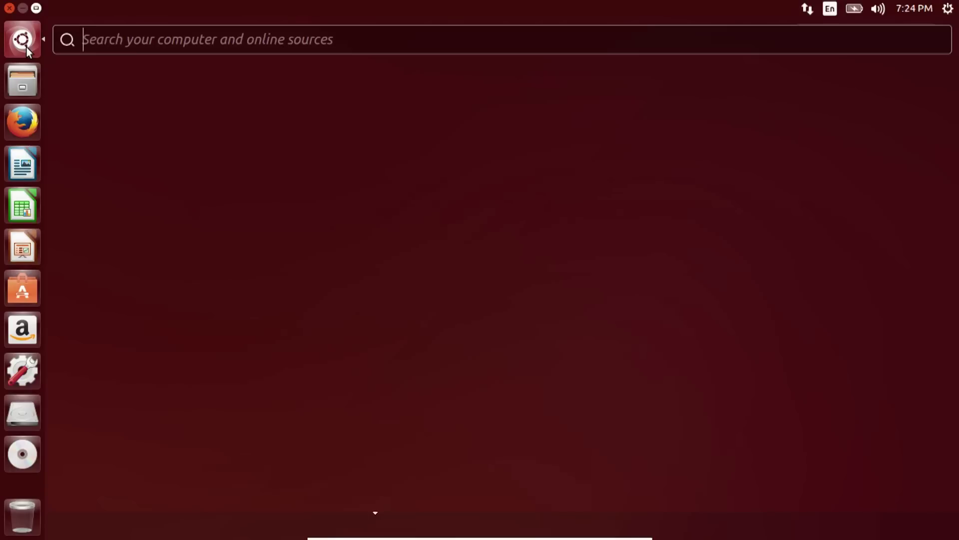
Search the Dash for "system settings", open System Settings to view the available categories, and close its window.
{"action": "type", "text": "syst"}
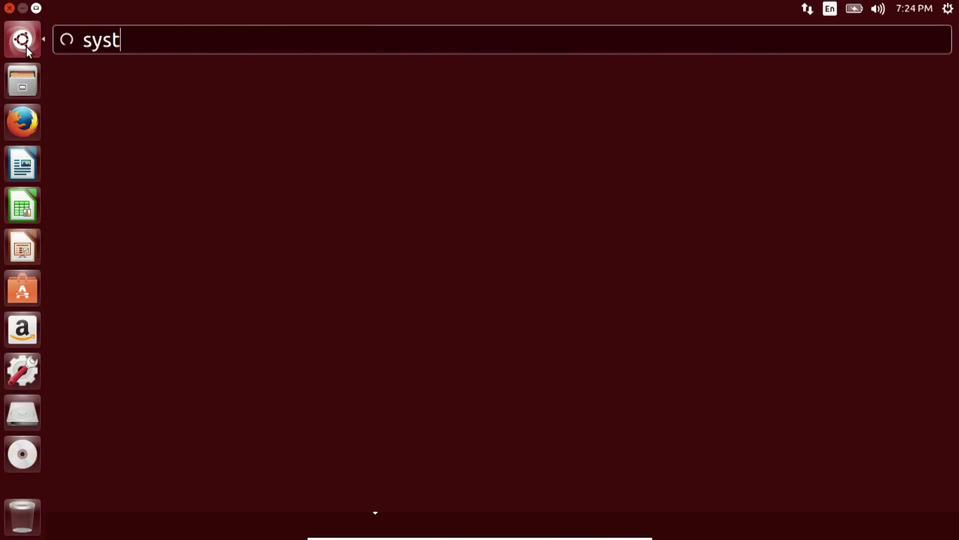
{"action": "type", "text": "em setting"}
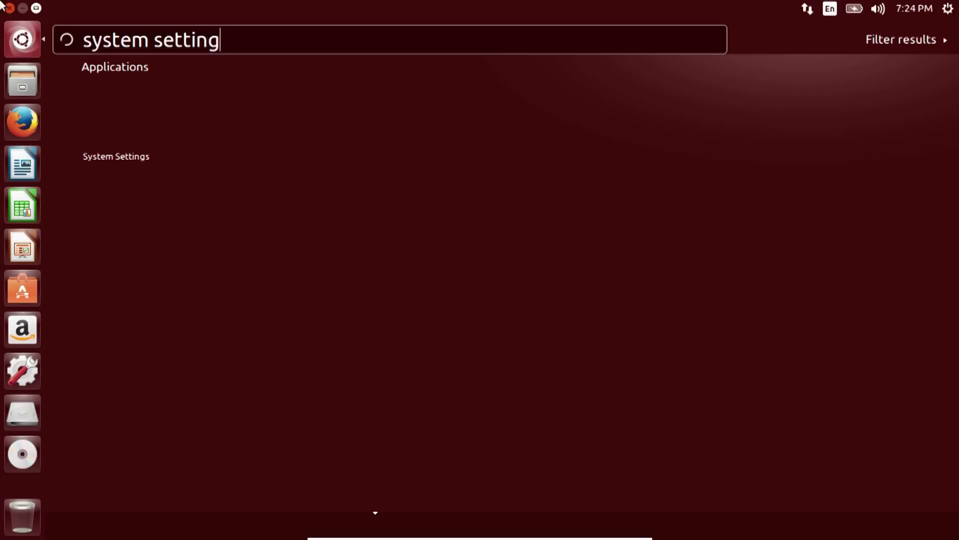
{"action": "type", "text": "s"}
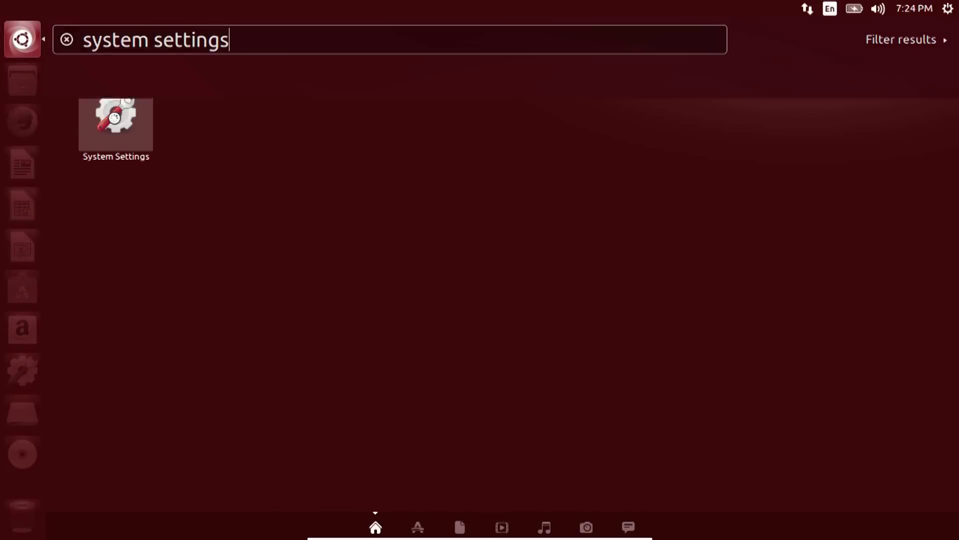
{"action": "left_click", "coordinate": [115, 118]}
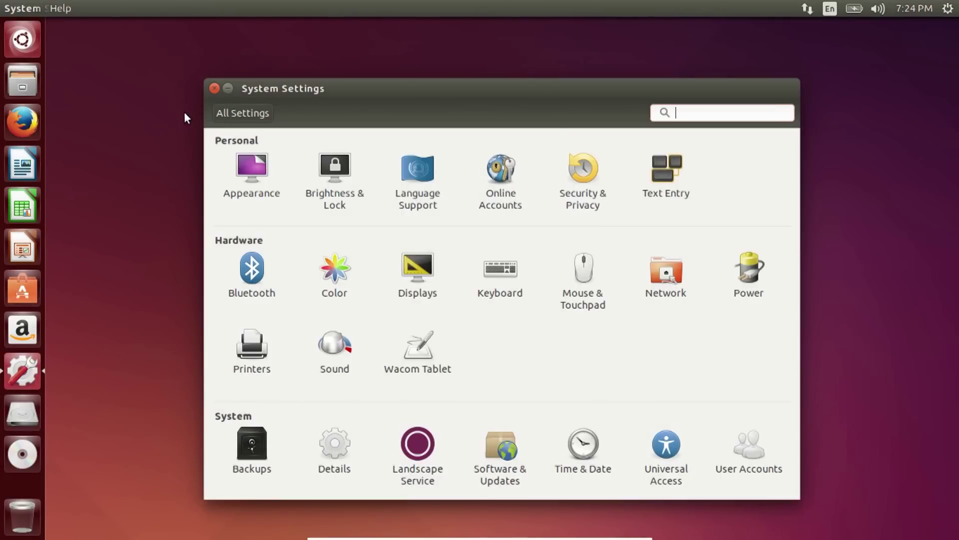
{"action": "left_click", "coordinate": [214, 89]}
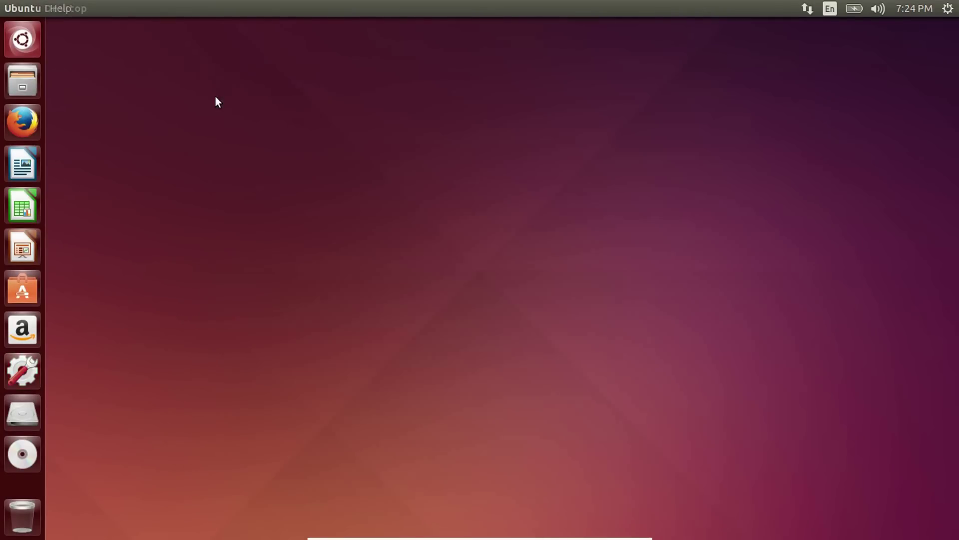
{"action": "left_click", "coordinate": [948, 9]}
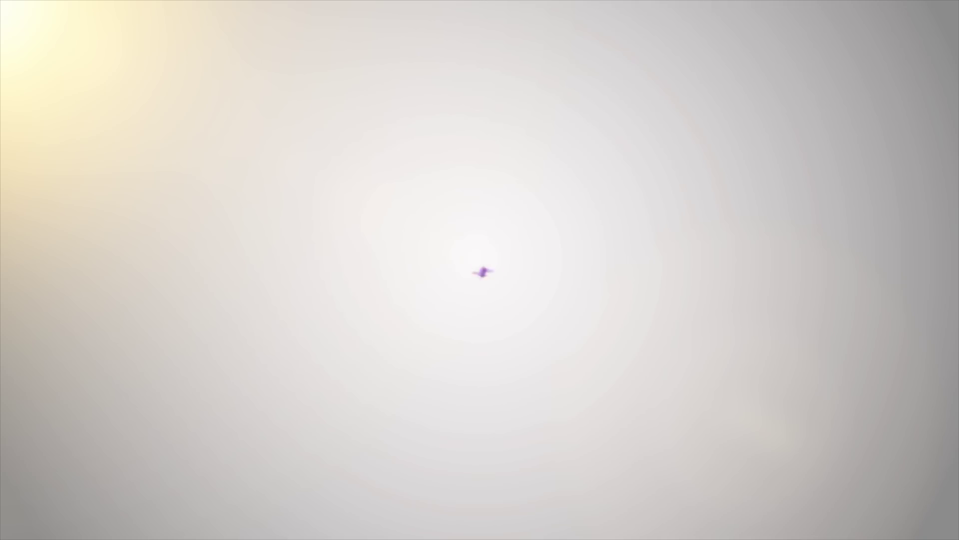